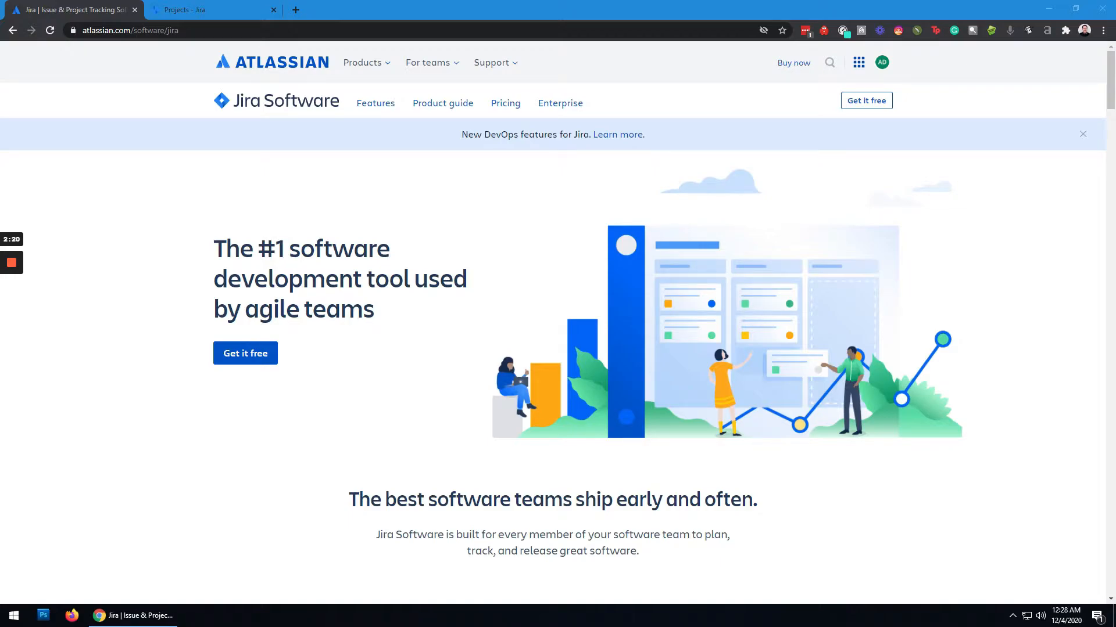
- Switch to the Jira projects page and start a new Kanban project named "THESIS PM-OPS"
click(178, 7)
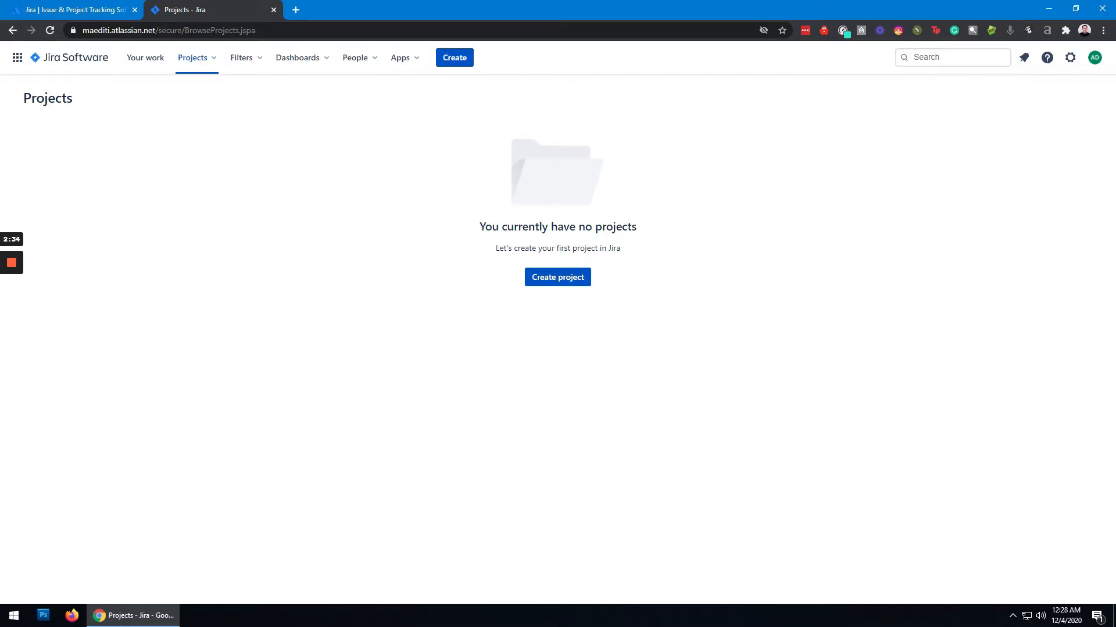
click(558, 278)
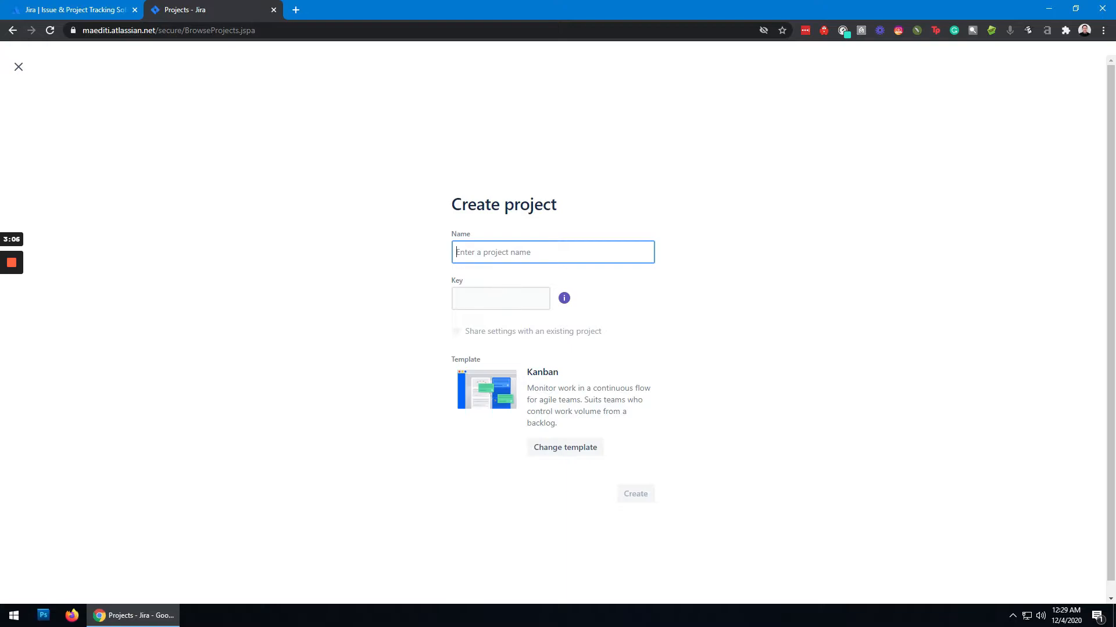
text(THESIS PM-OPS)
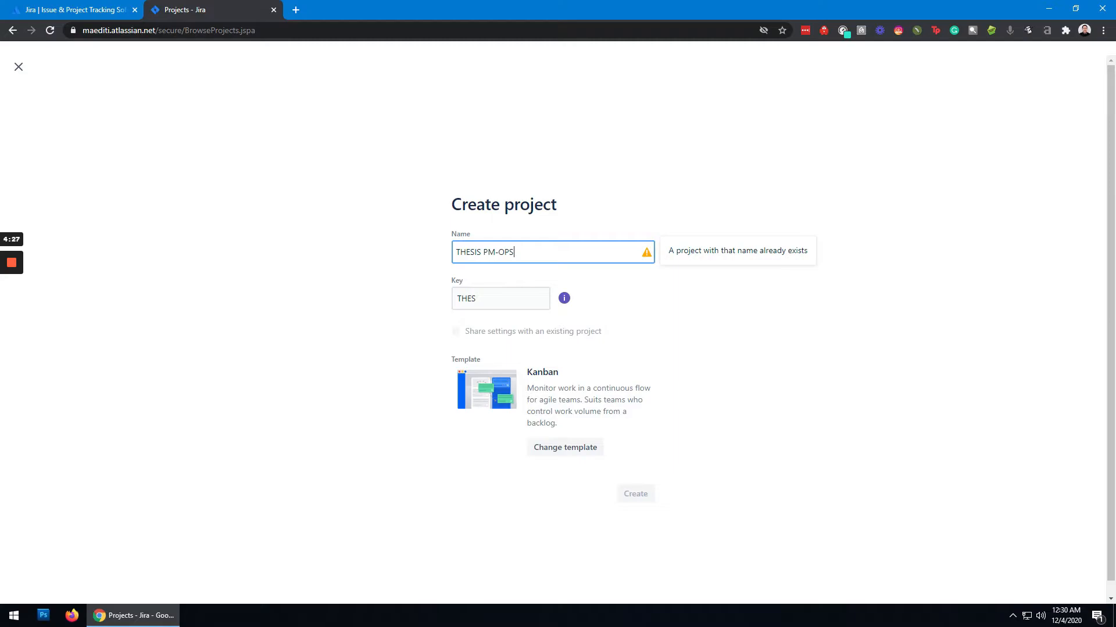
click(560, 378)
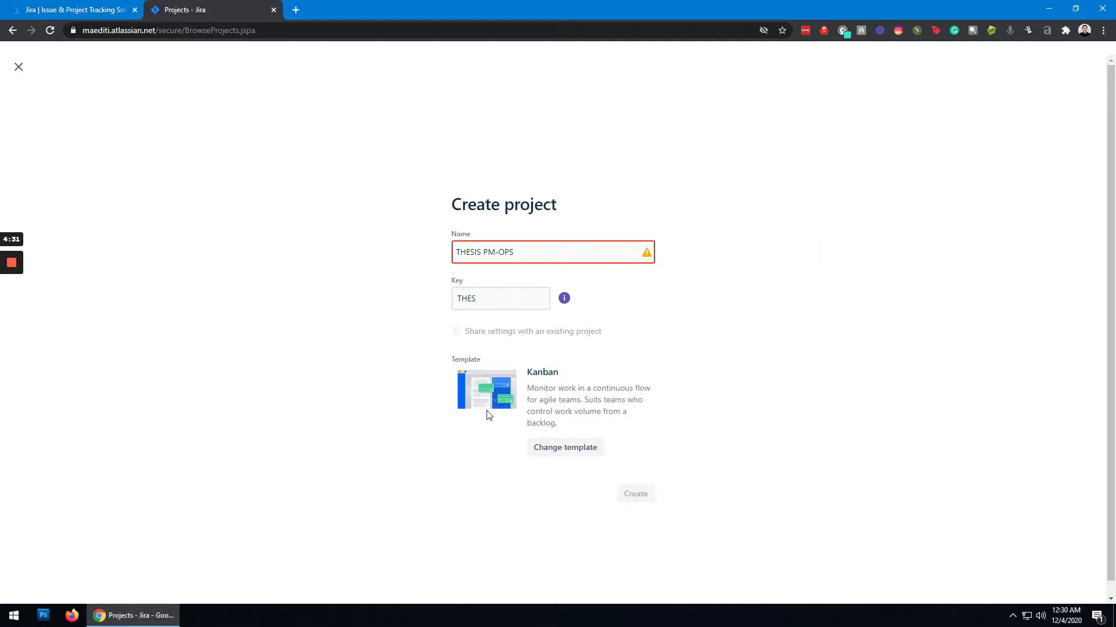
- Shorten the project name to "THESIS PM" and create the project with the Kanban template
click(540, 252)
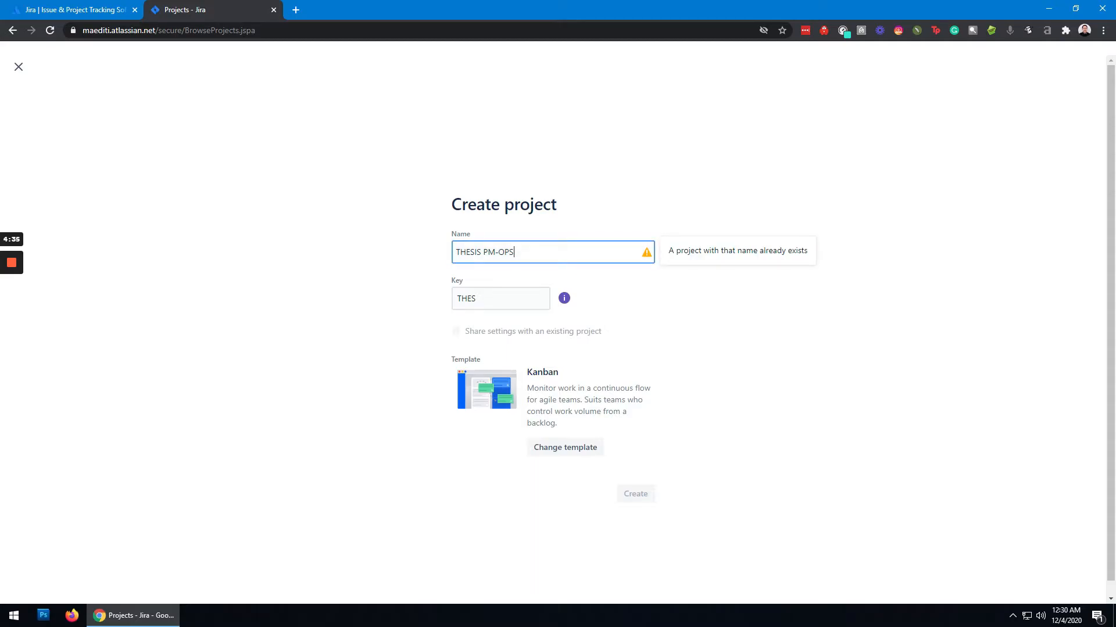
key(BackSpace)
key(BackSpace)
key(BackSpace)
key(BackSpace)
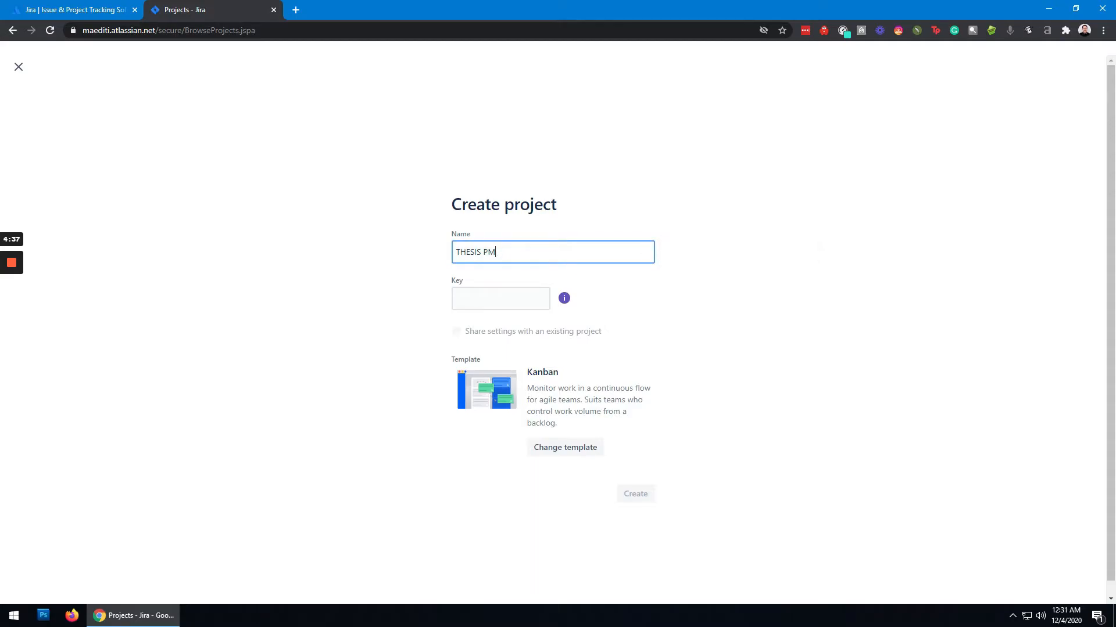
click(719, 412)
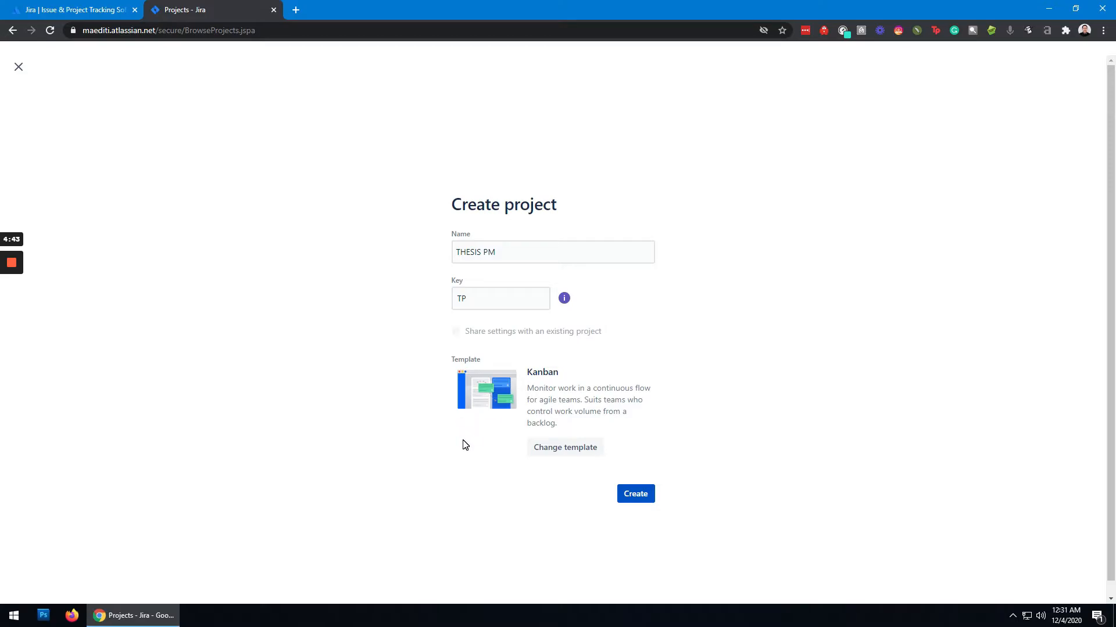
click(637, 497)
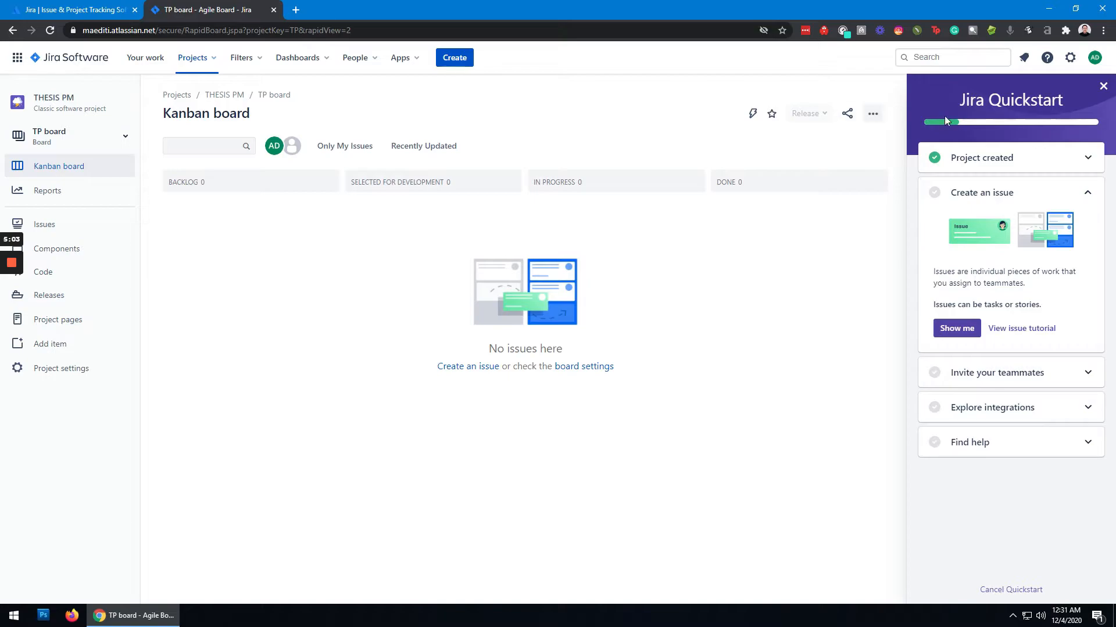
- Close the Quickstart guide and open the project's TP board
click(1103, 86)
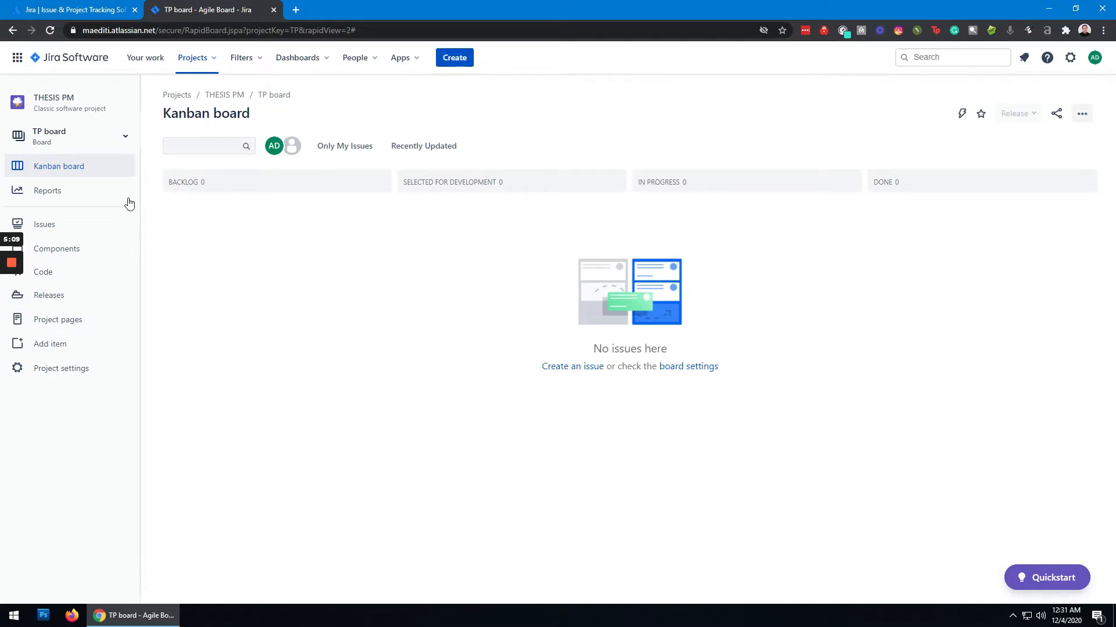
click(61, 140)
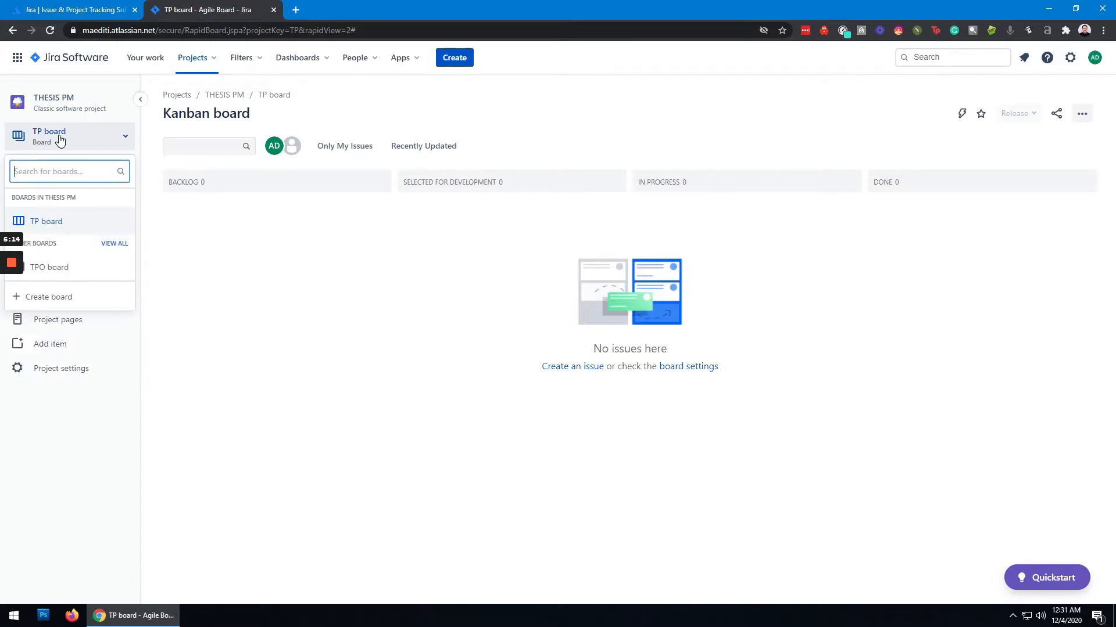
click(51, 221)
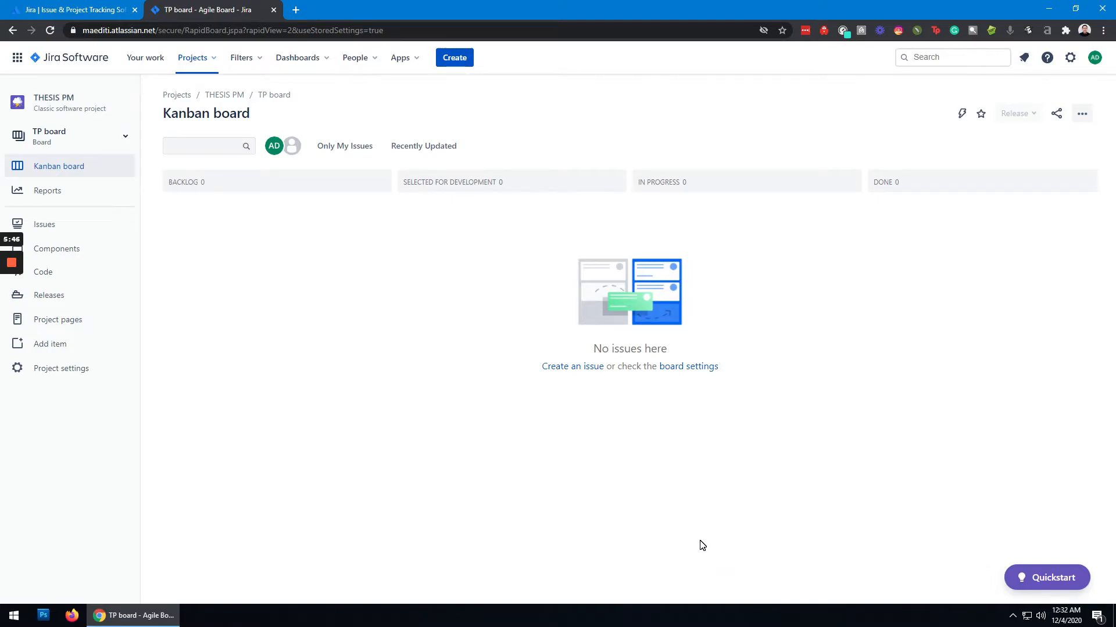
- Start a new Story issue in THESIS PM with the summary "Writing the Proposal"
click(577, 371)
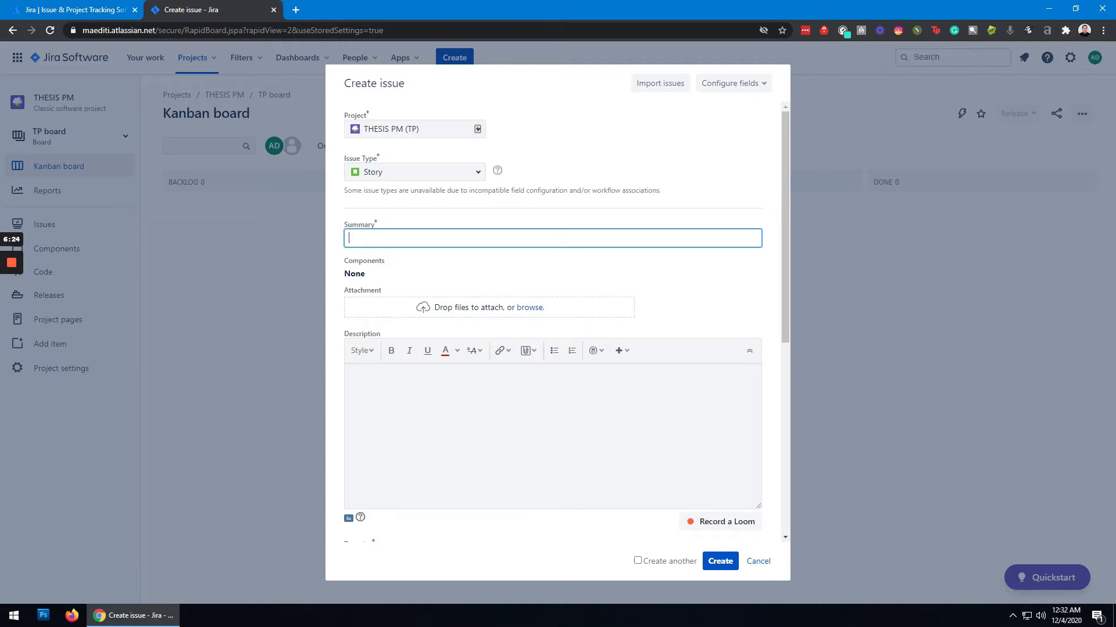
text(Writing the Proposal)
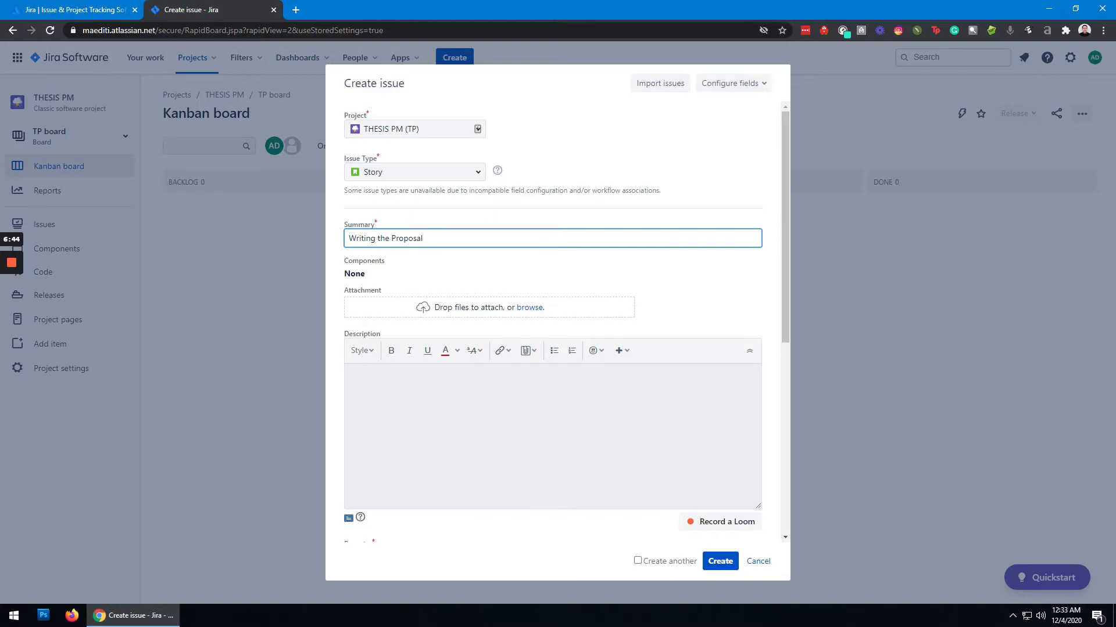
- Review the remaining issue fields and create the story with their default values
scroll(540, 426, down, 5)
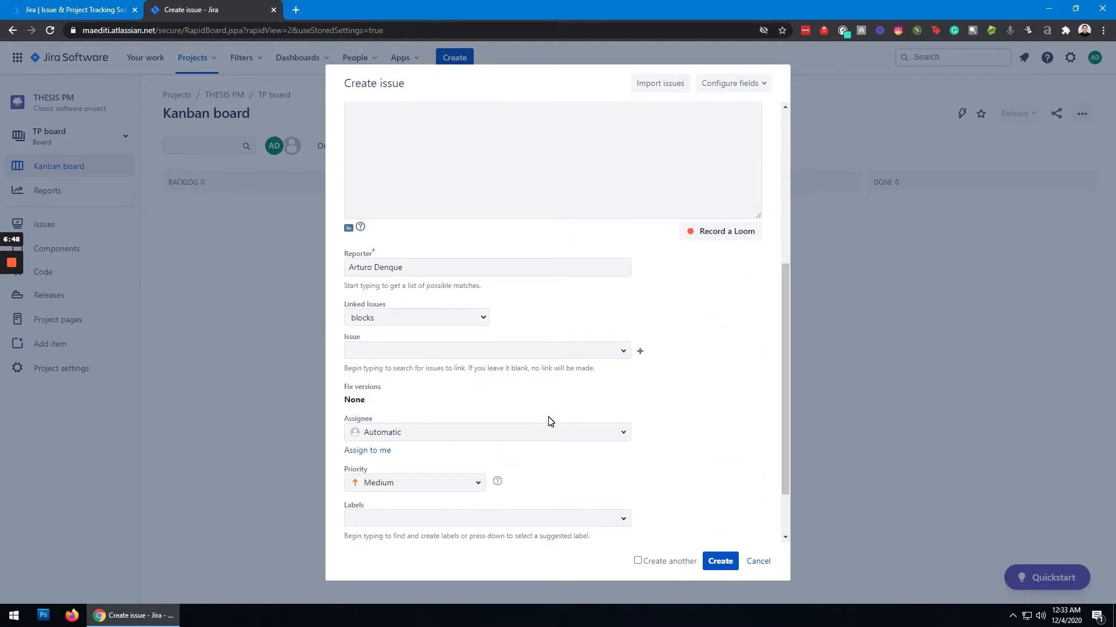
scroll(558, 415, down, 2)
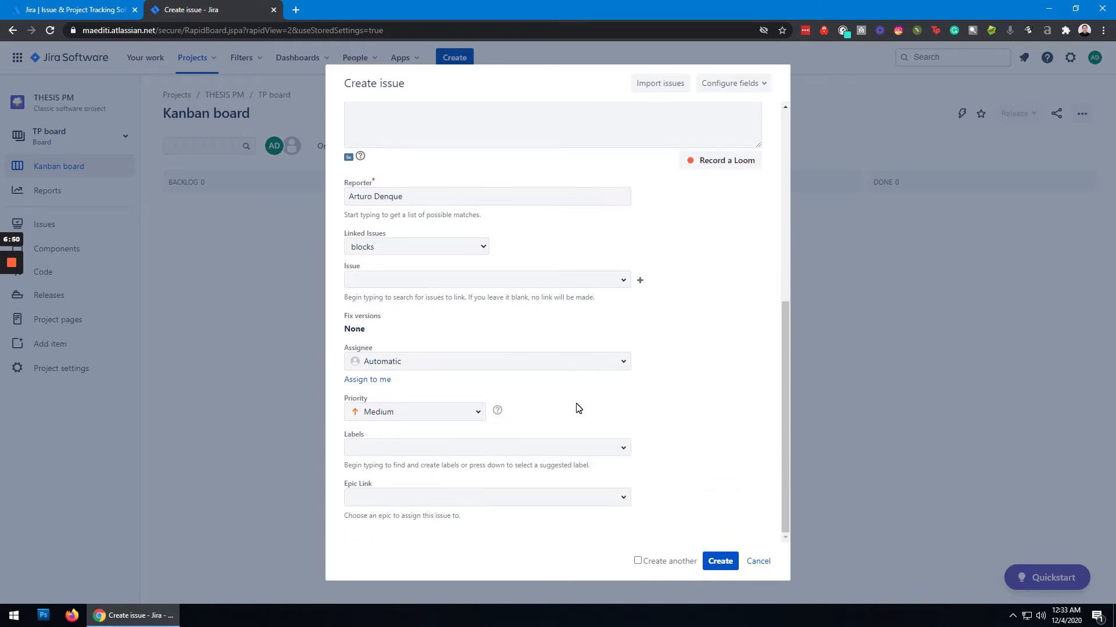
scroll(576, 407, up, 4)
scroll(432, 205, up, 2)
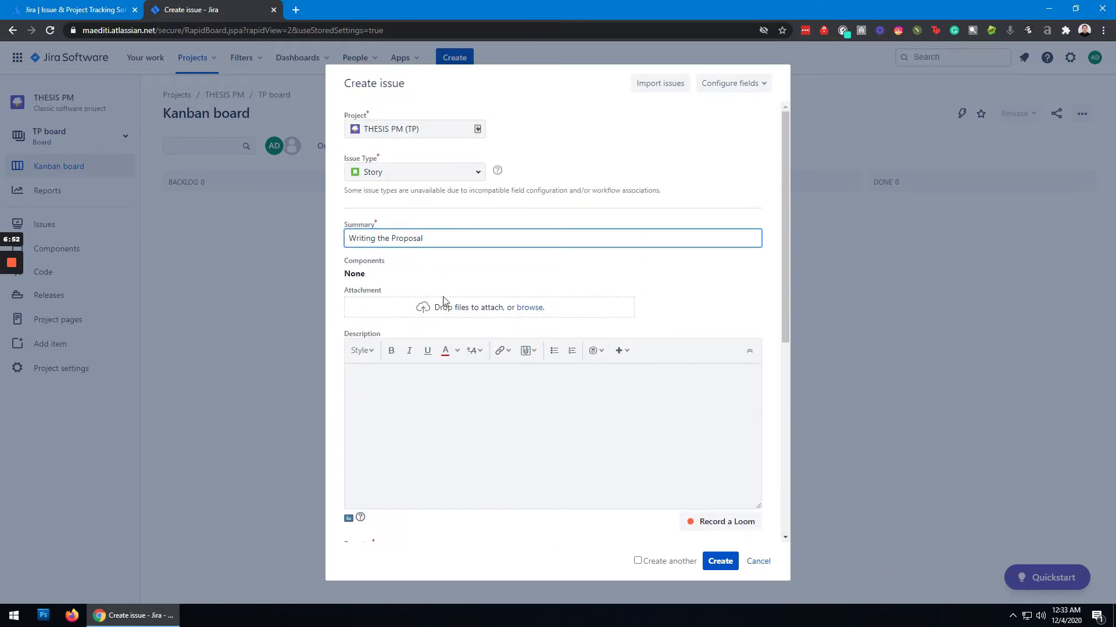
scroll(668, 455, down, 3)
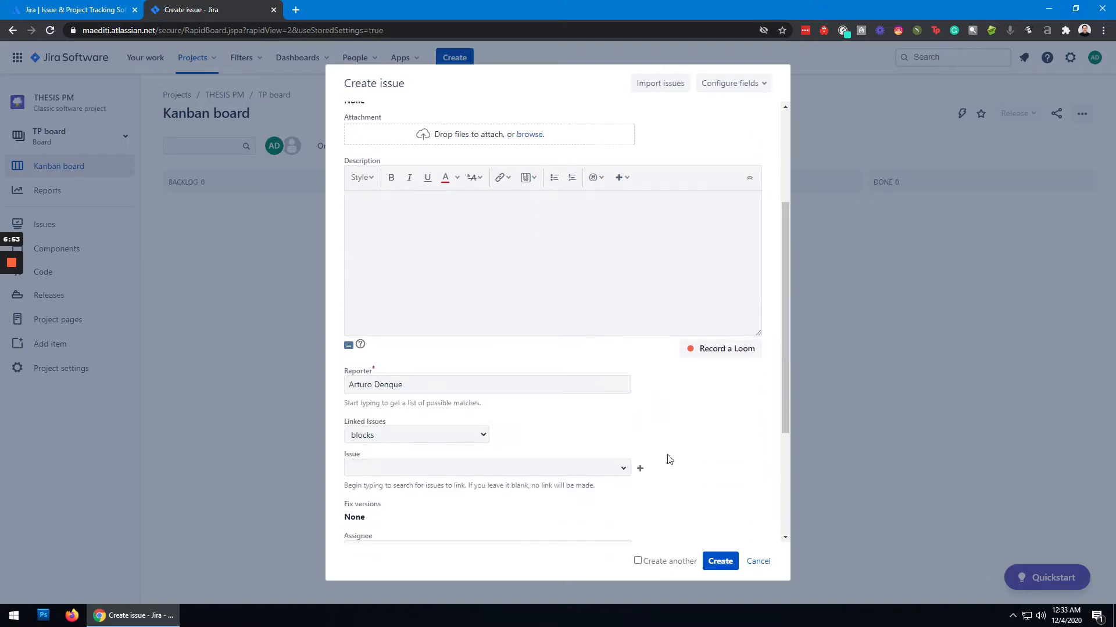
click(720, 559)
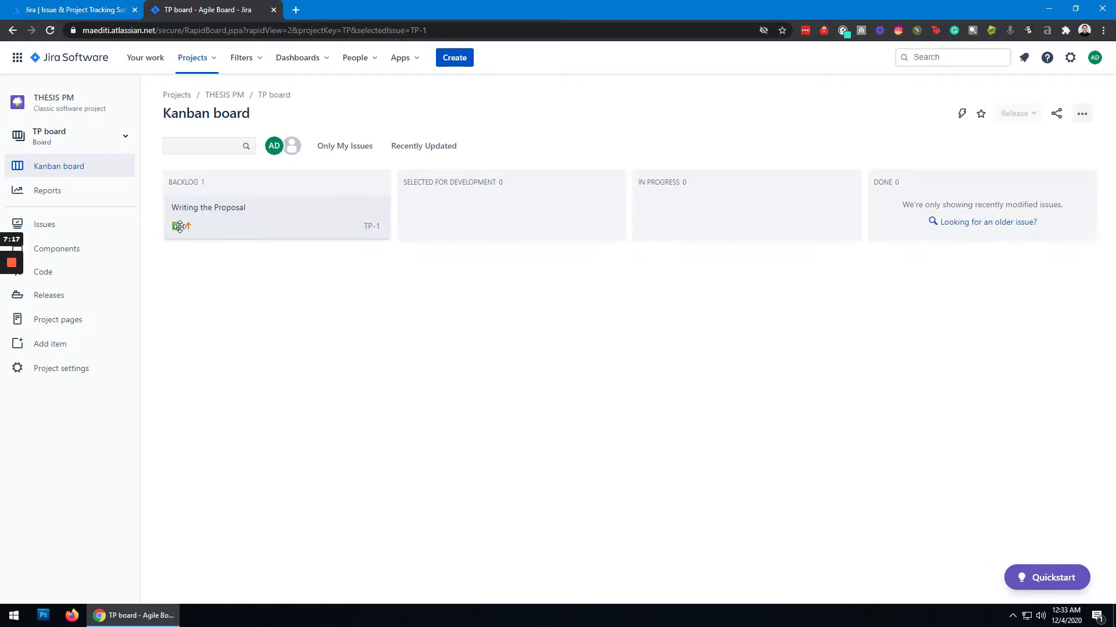
- Open the "Writing the Proposal" issue and add a subtask named "Introduction"
click(293, 226)
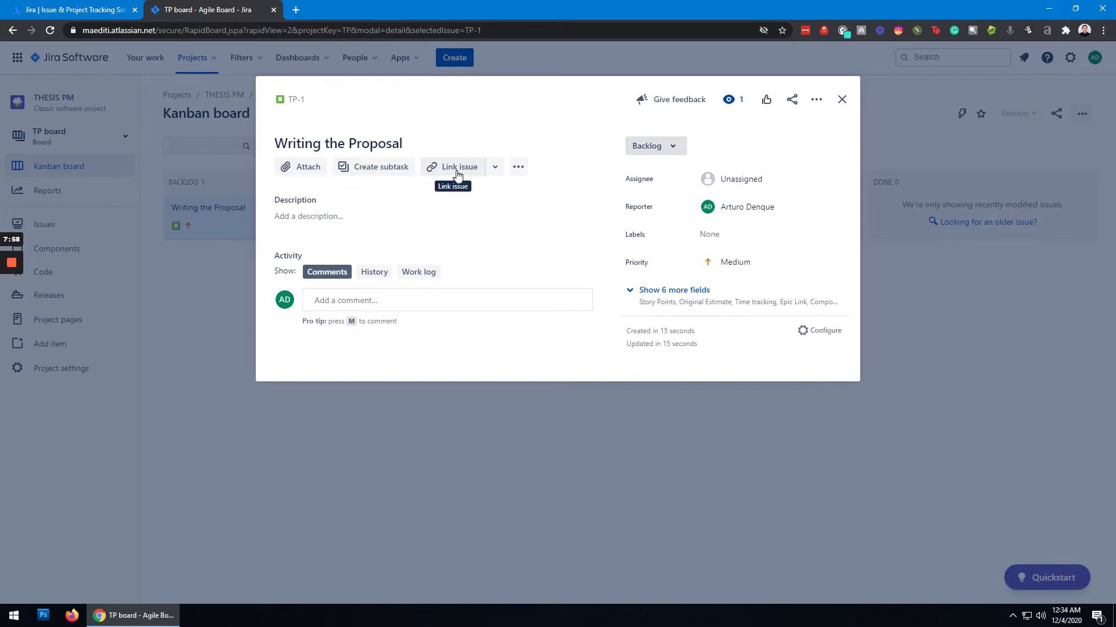
click(379, 172)
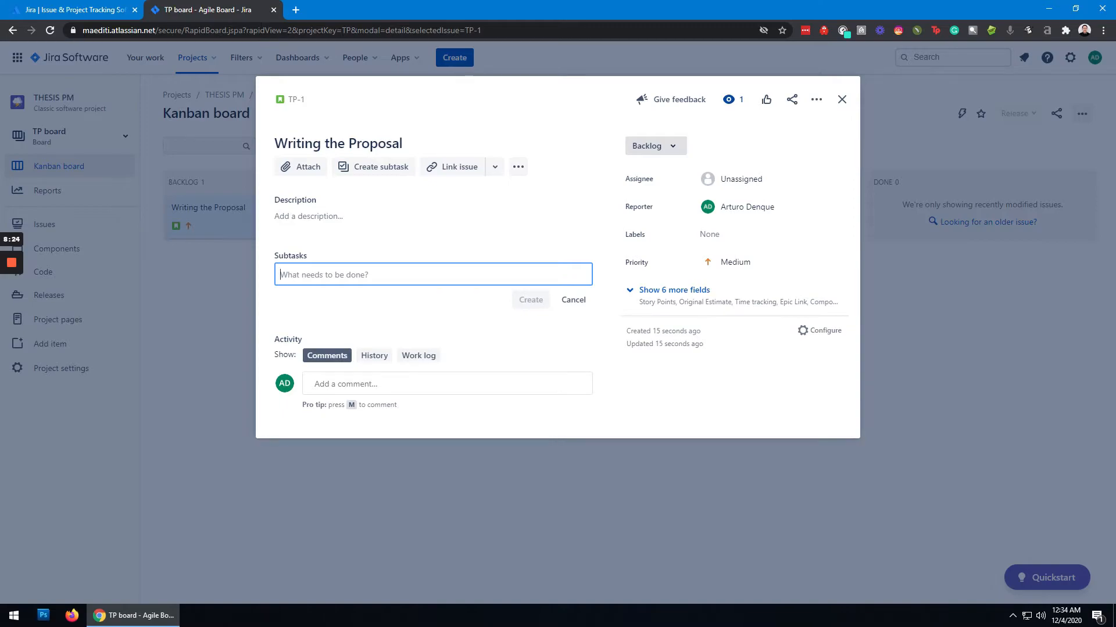
text(Intr)
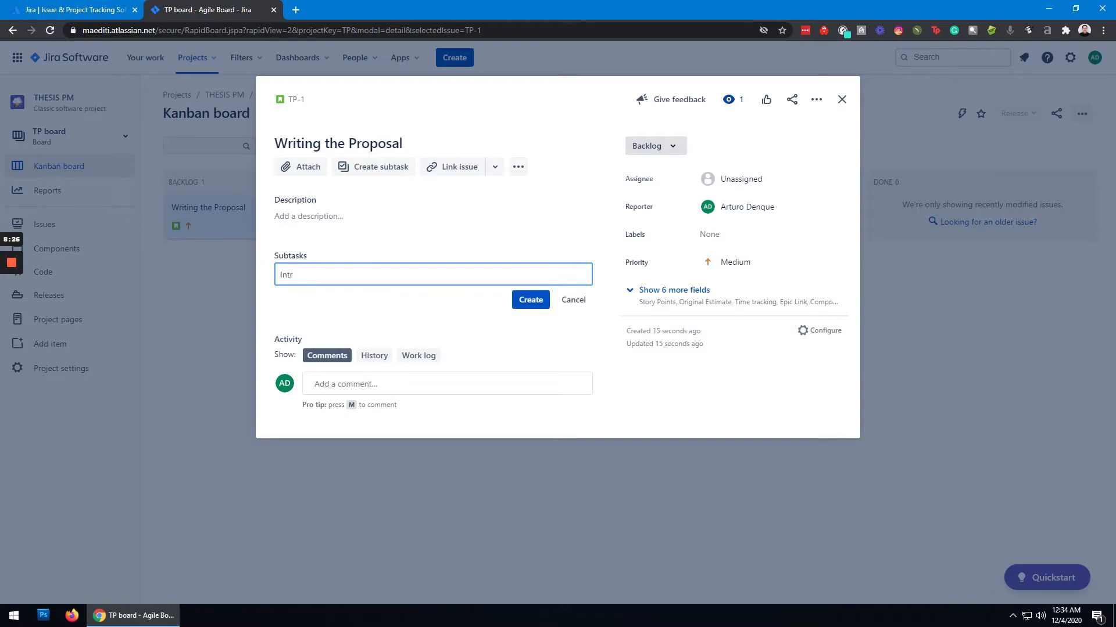
text(oduction)
key(Return)
- Add the subtasks "Statement of the Problem" and "Hypothesis" to the proposal issue
text(State)
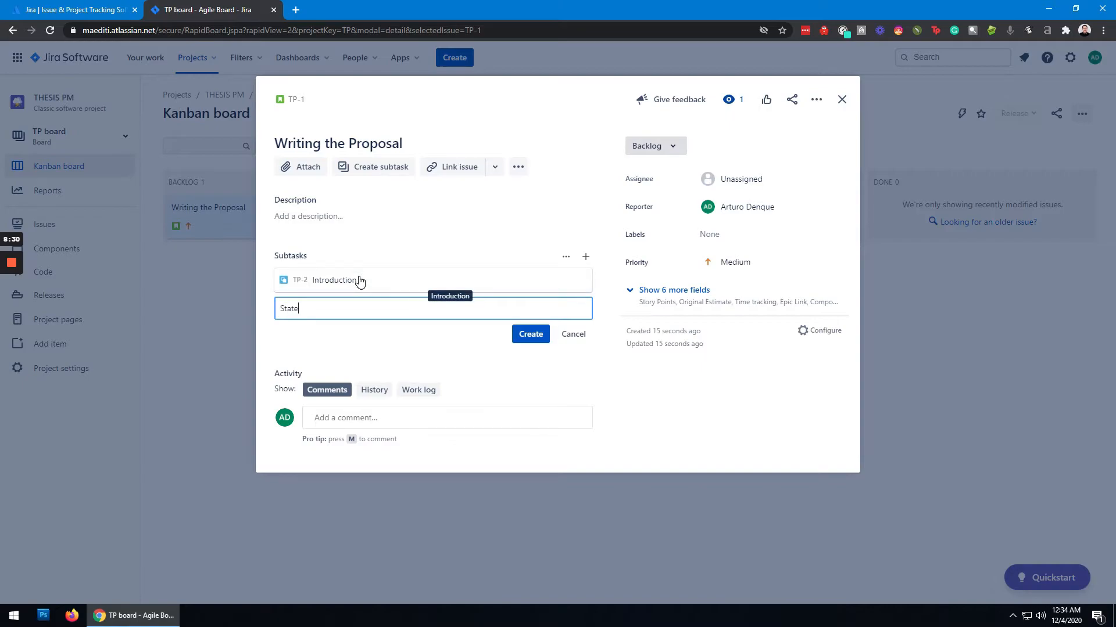
text(ment of the Problem)
key(Return)
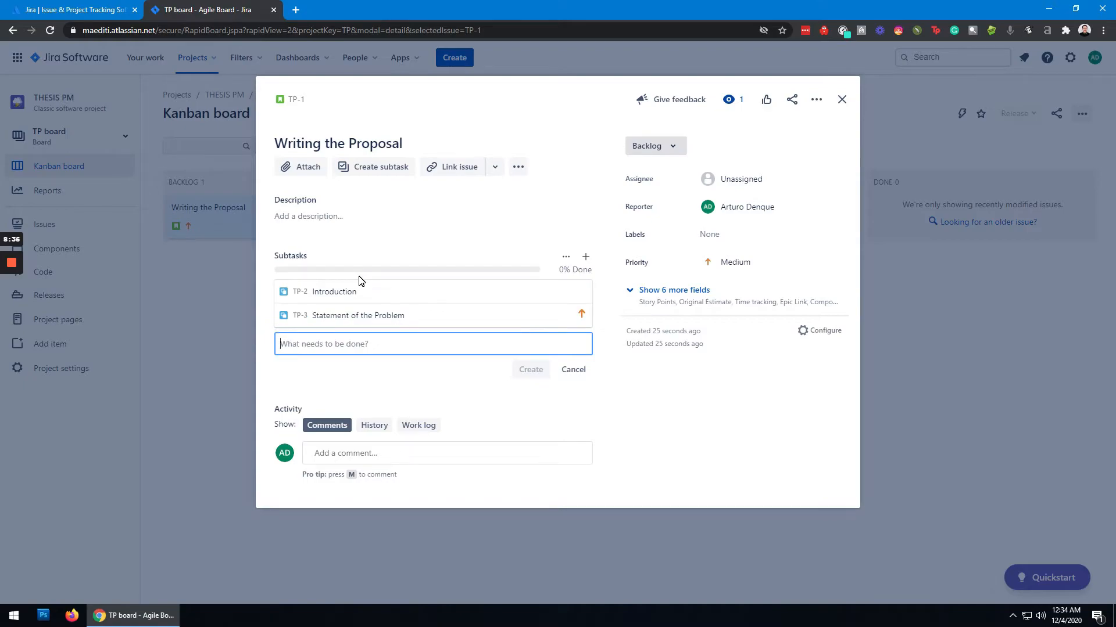
text(Hy)
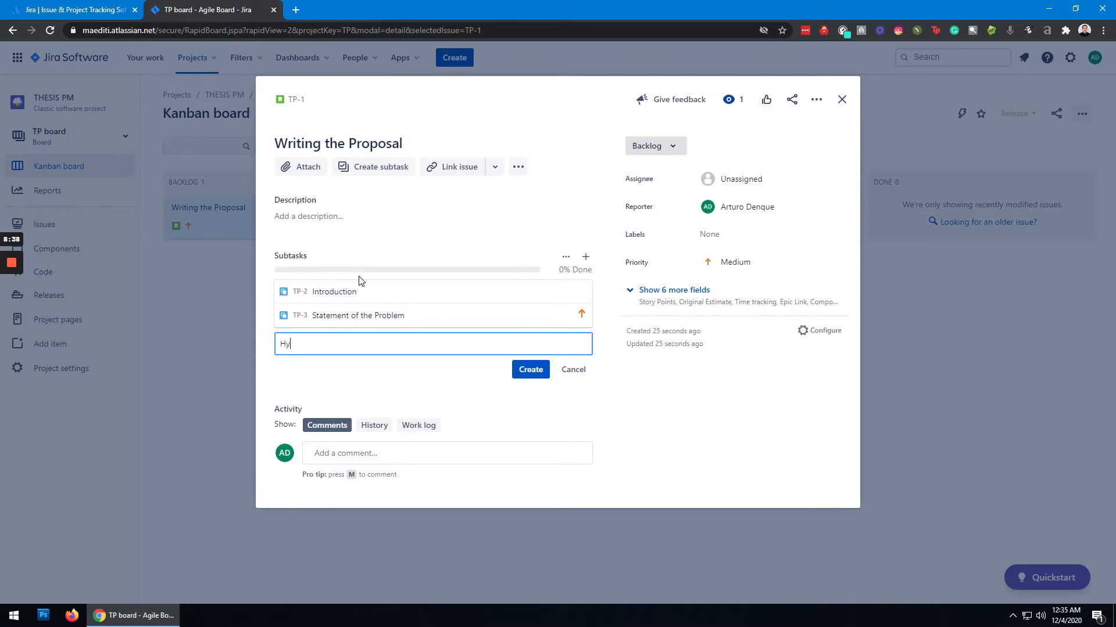
text(pothesis)
key(Return)
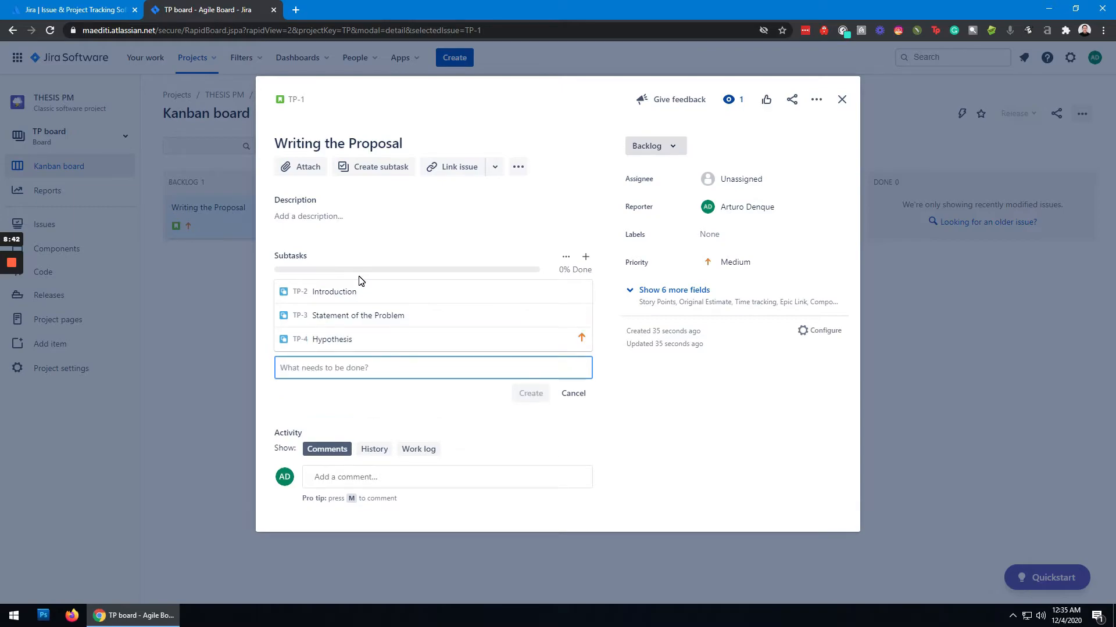
- Add a subtask named "Related Literature and Studies" to the proposal issue
text(Related)
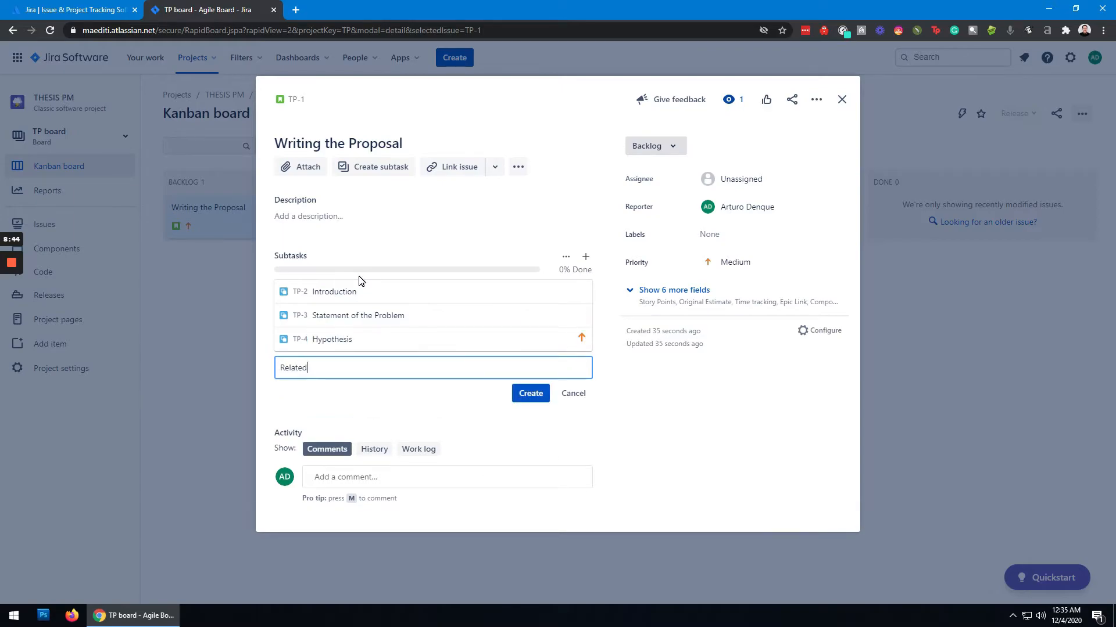
text( Literature and Studies)
key(Return)
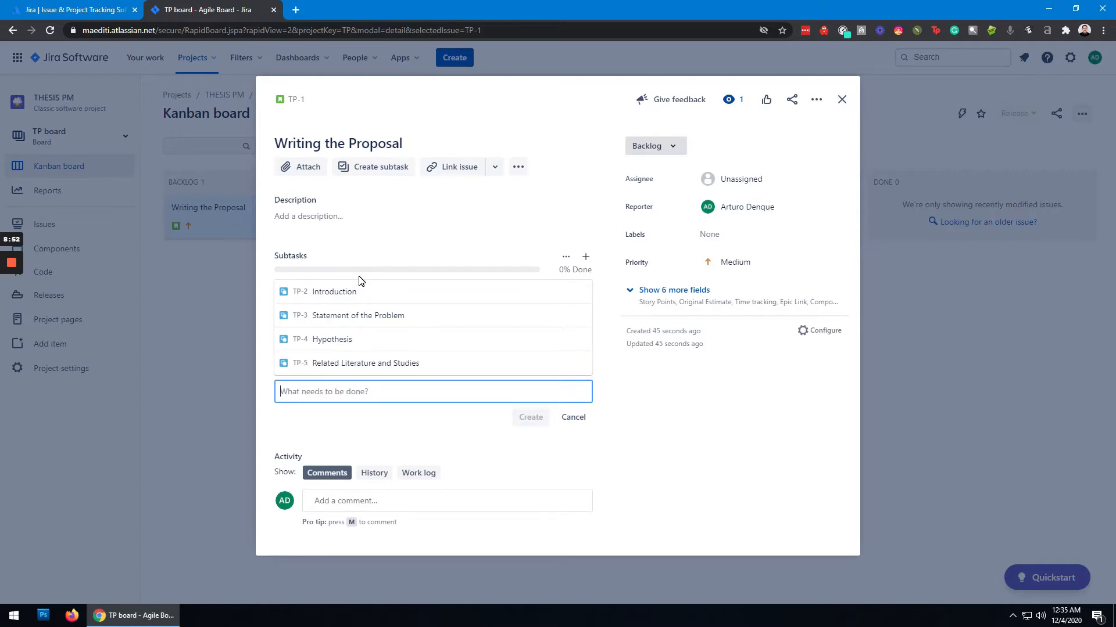
- Add a subtask named "Theoretical and Conceptual Framework" to the proposal issue
text(Theor)
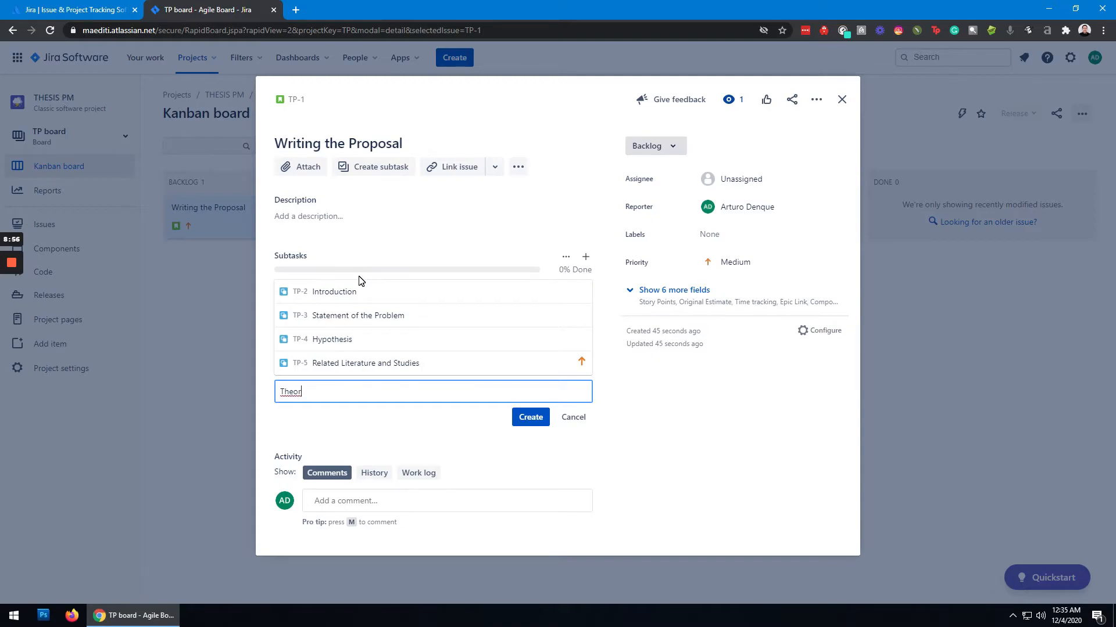
text(etical F and Conceptual Framework)
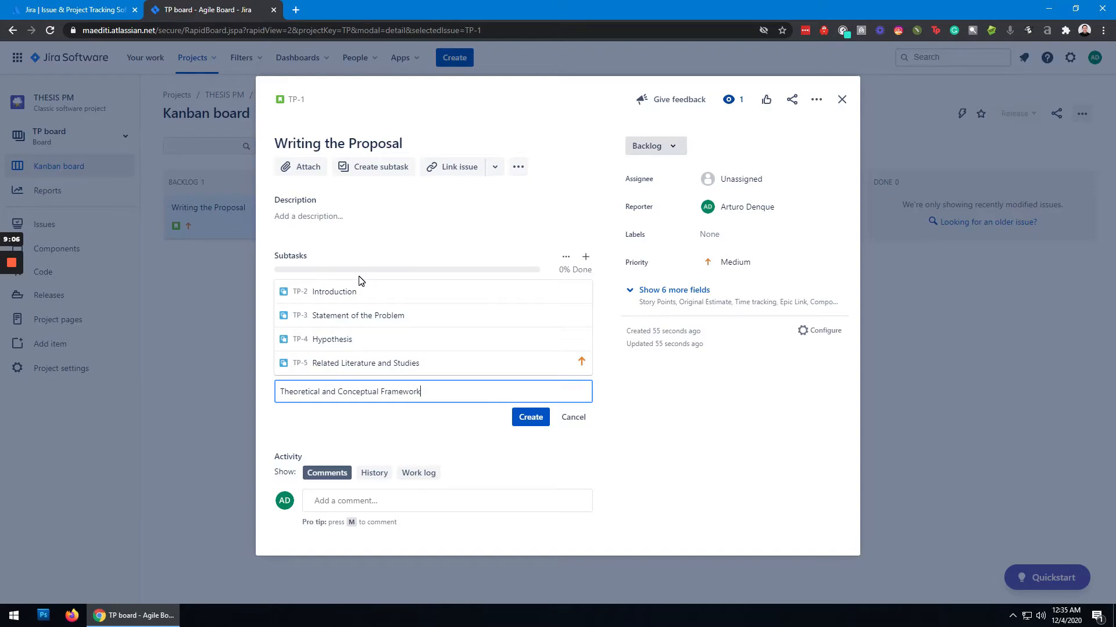
key(Return)
- Add a subtask named "Scope and Delimitation" to the proposal issue
text(Sco)
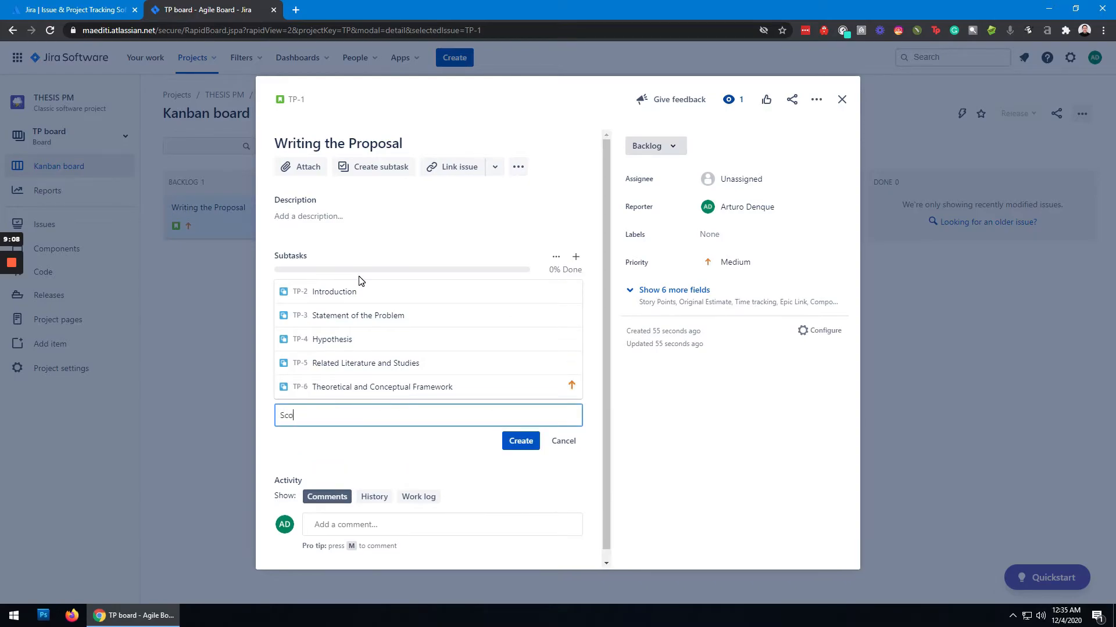
text(e)
text(pe and )
text(Deli)
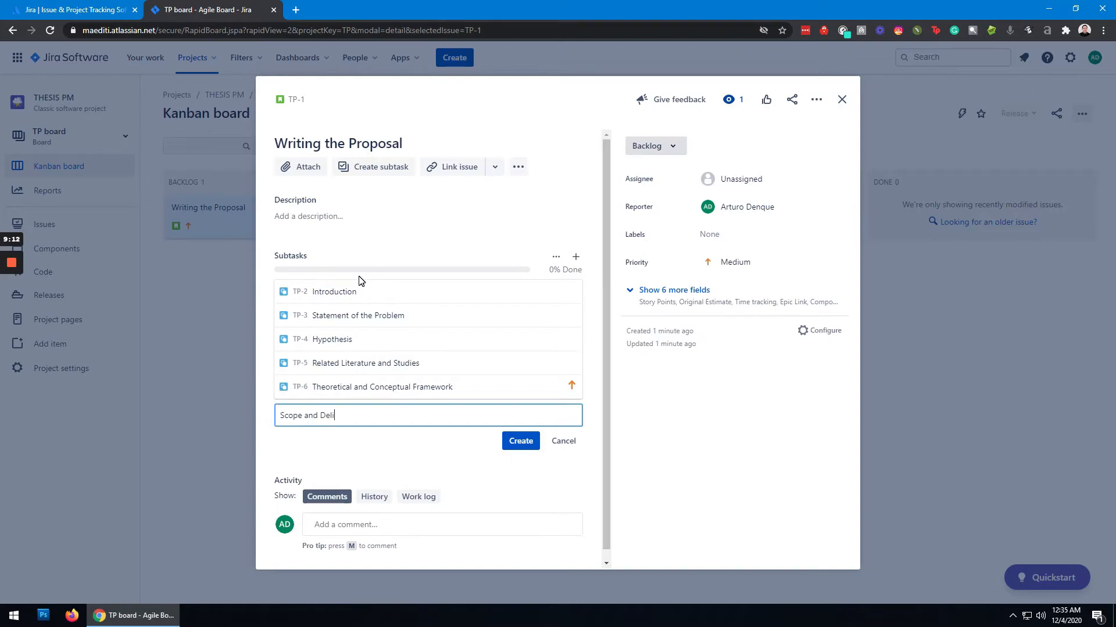
text(mitatio)
text(n)
key(Return)
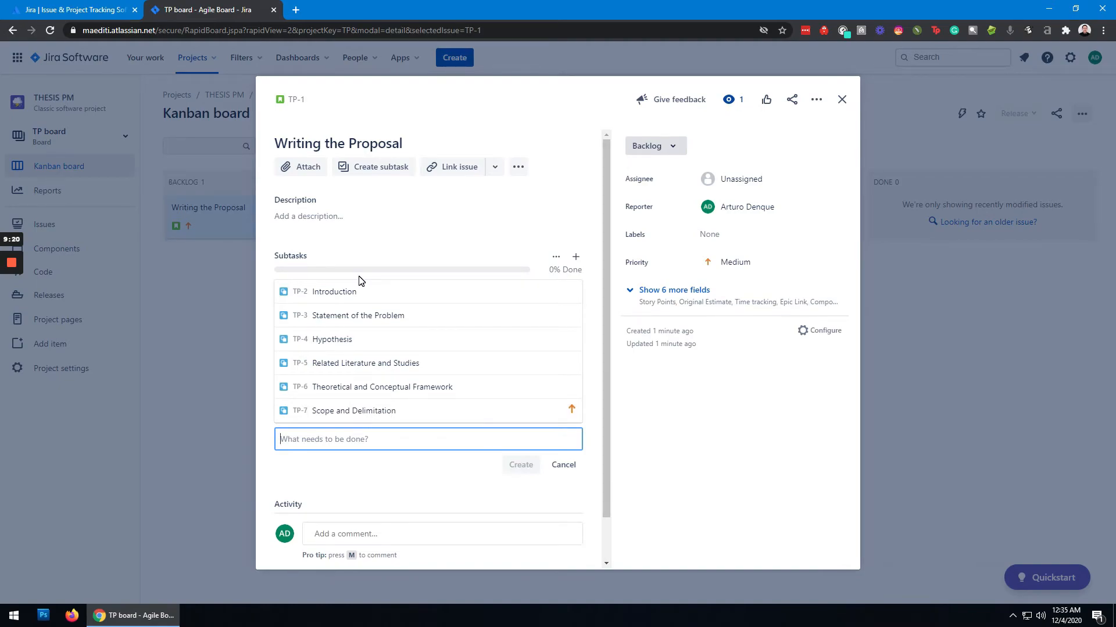
- Add a subtask named "Significance of the Study" to the proposal issue
text(Sign)
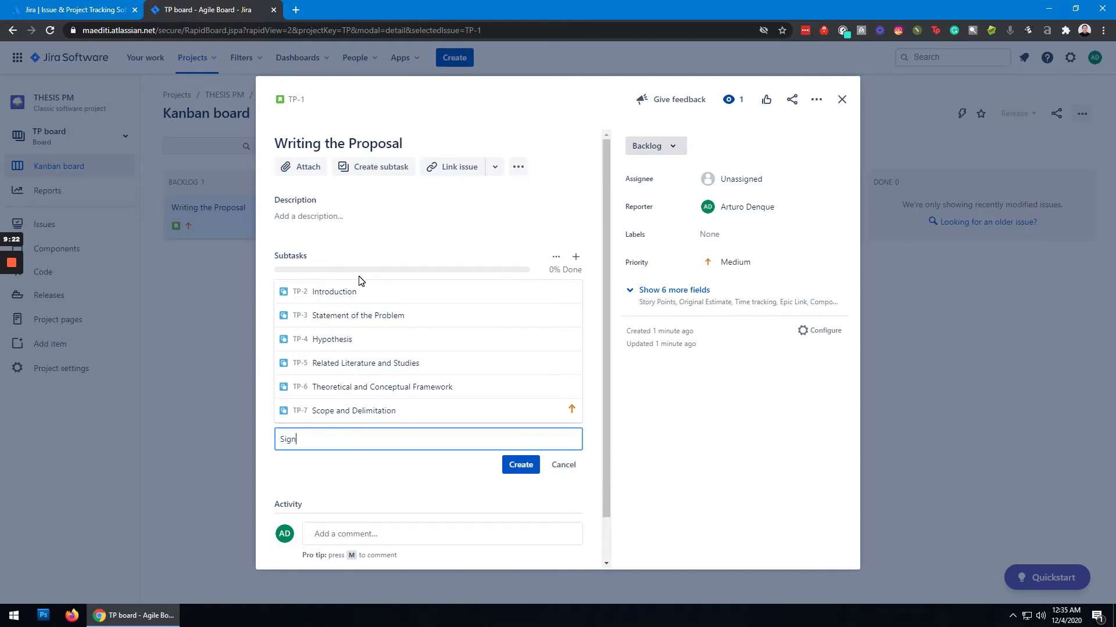
text(ificance of the study)
key(Return)
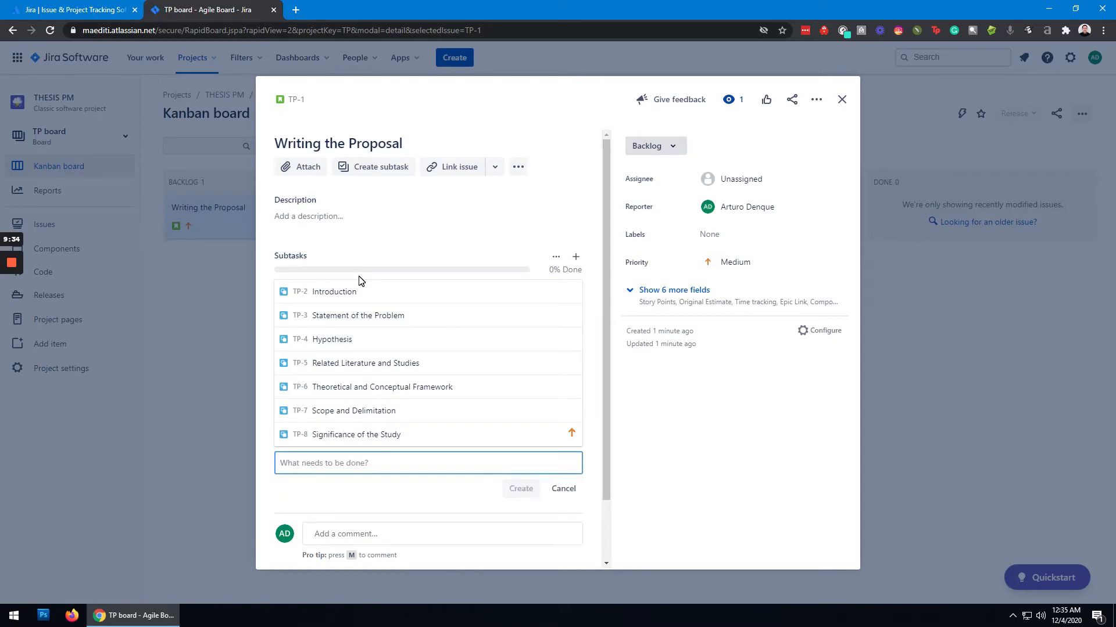
- Add a subtask named "Definition of Terms" to the proposal issue
text(Definiti)
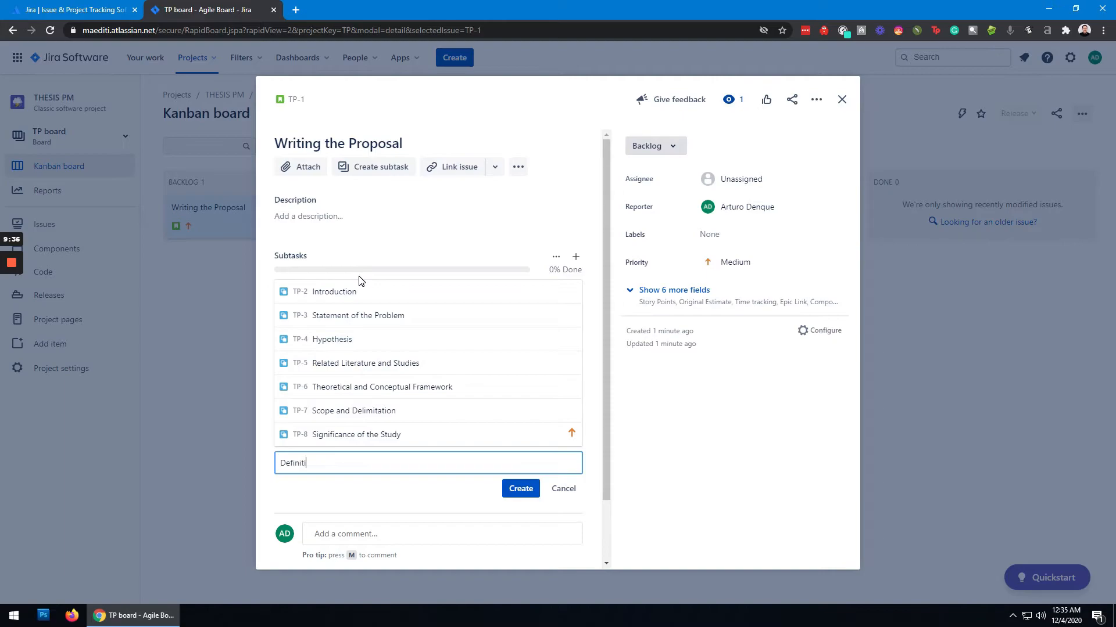
text(on of Terms)
key(Return)
- Add a subtask named "Research Methodology" to the proposal issue
text(Res)
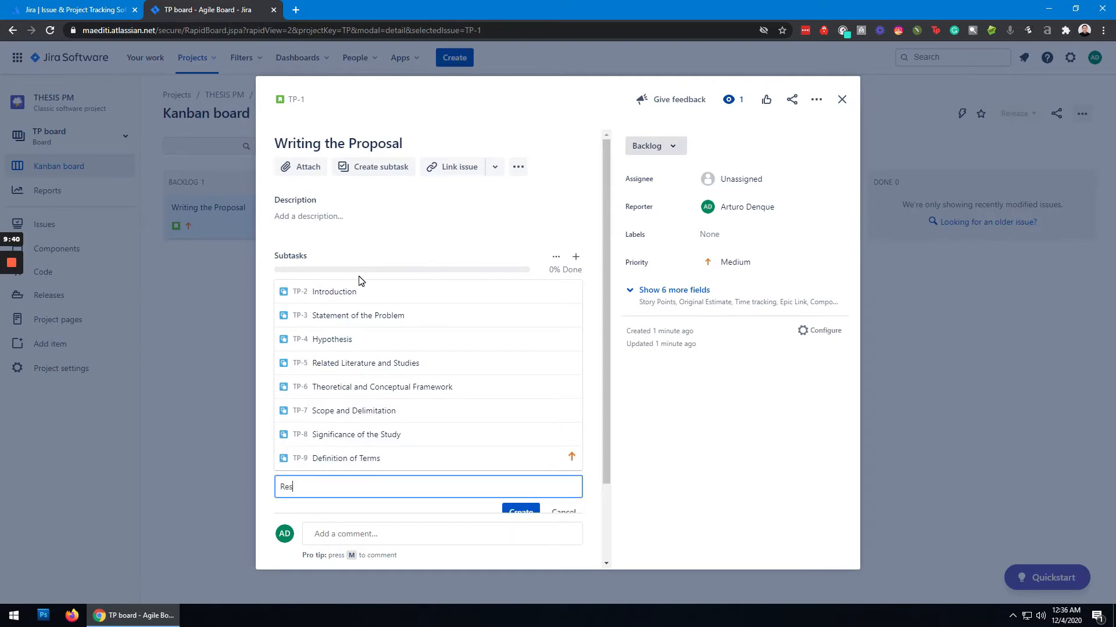
text(earch Methhodology)
key(Return)
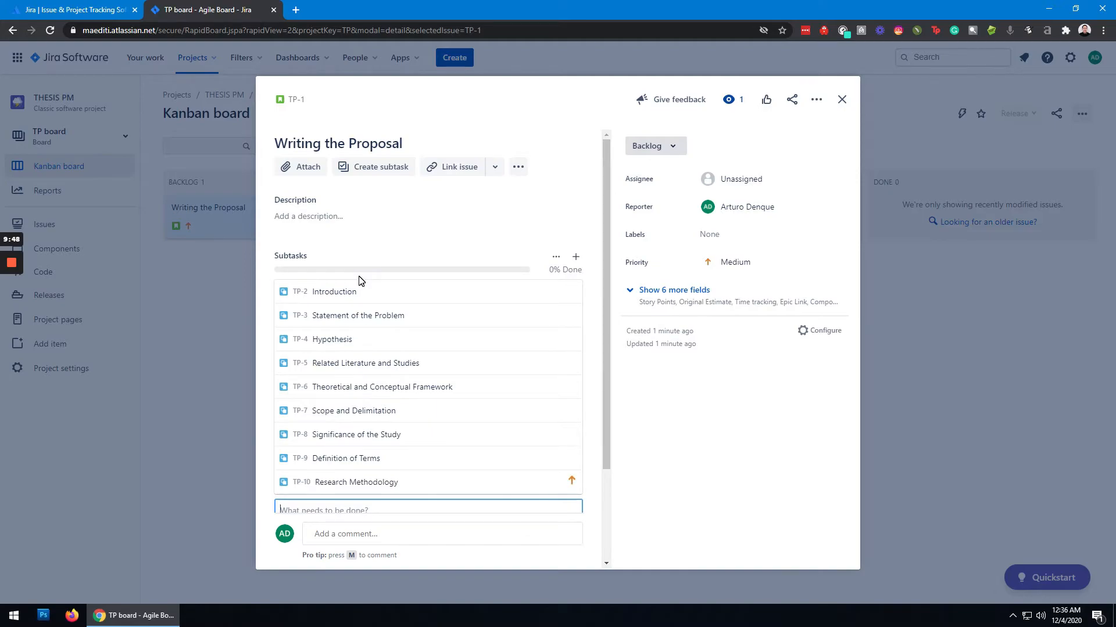
- Add a subtask named "Drafting of the Survey Instrument" to the proposal issue
text(Drafting of the Survey Instrument)
key(Return)
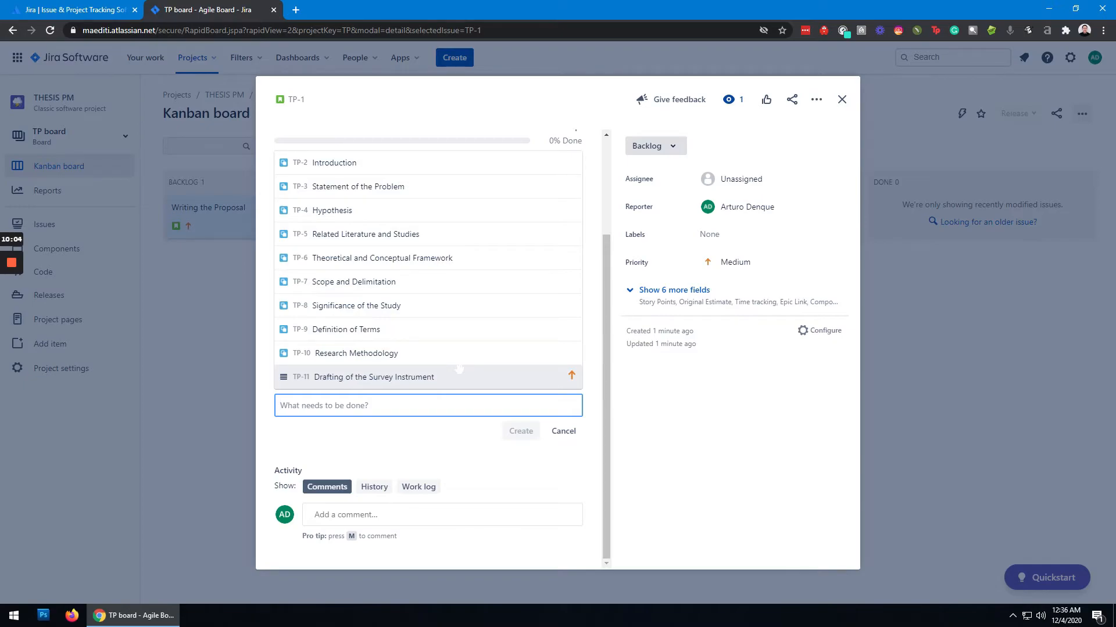
- Add a subtask named "Validation and Reliability Test of the Survey Instrument" to the proposal issue and close the issue details
text(Val)
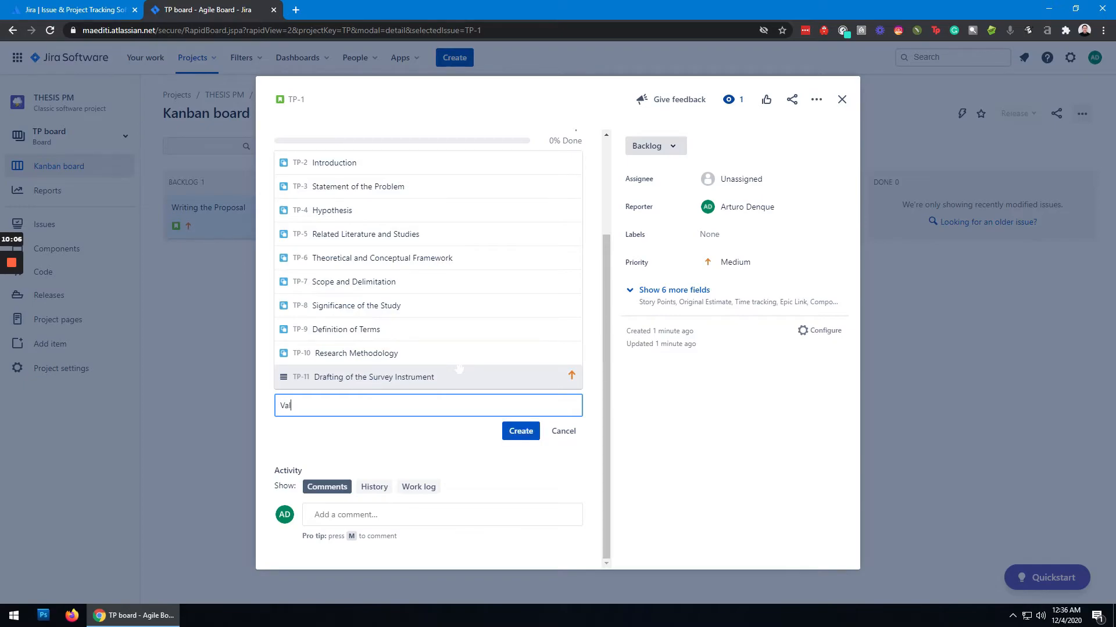
text(idation and Reliability Test of the Su)
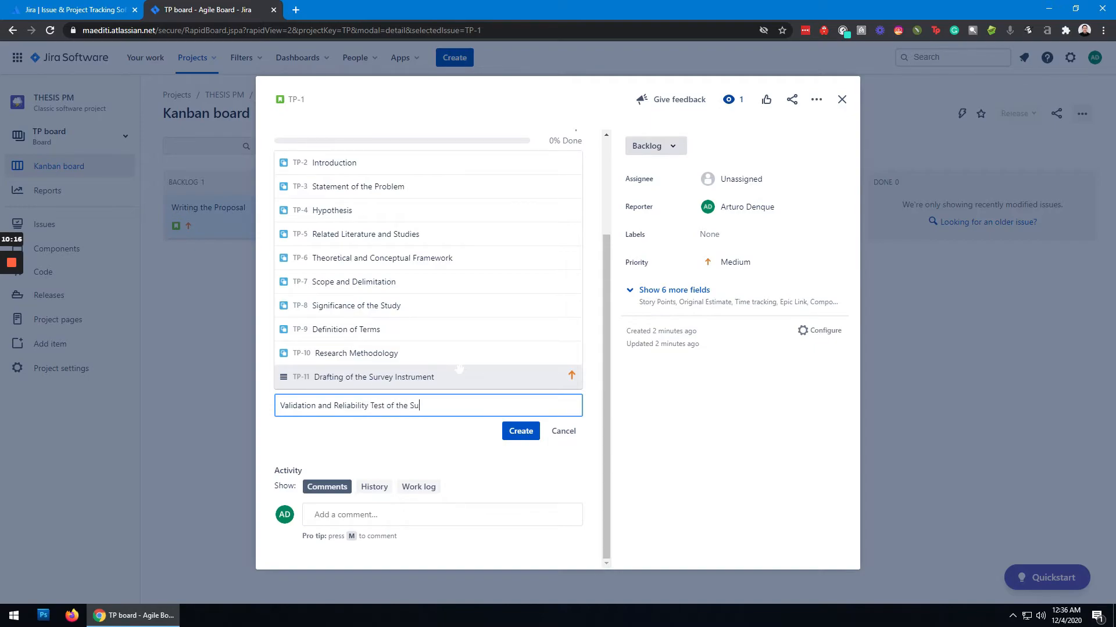
text(rvey Instrument)
click(520, 431)
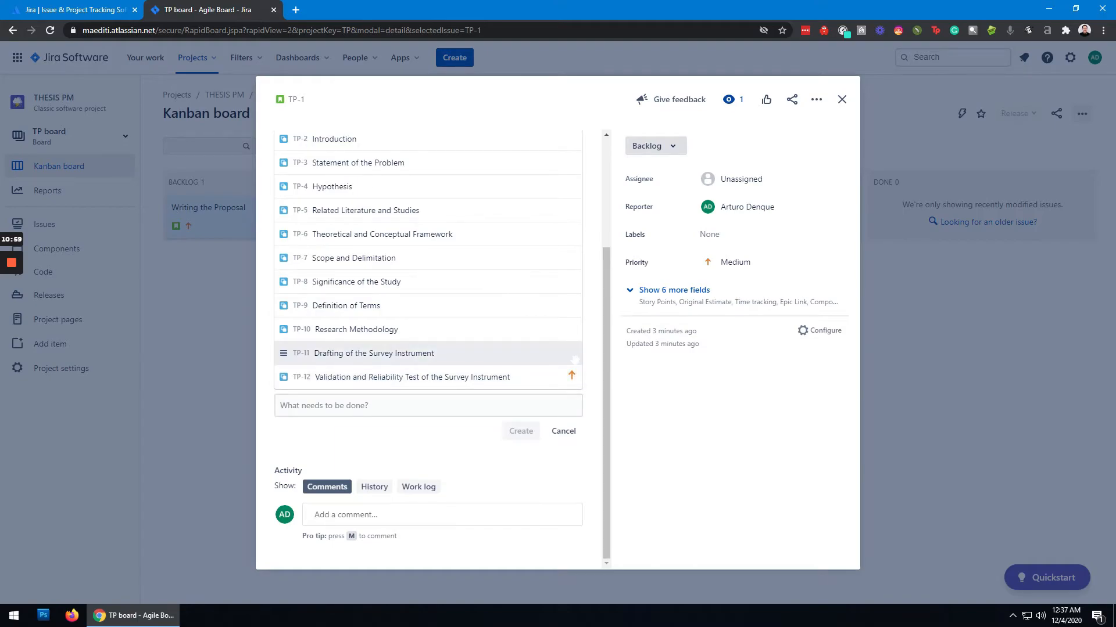
click(842, 100)
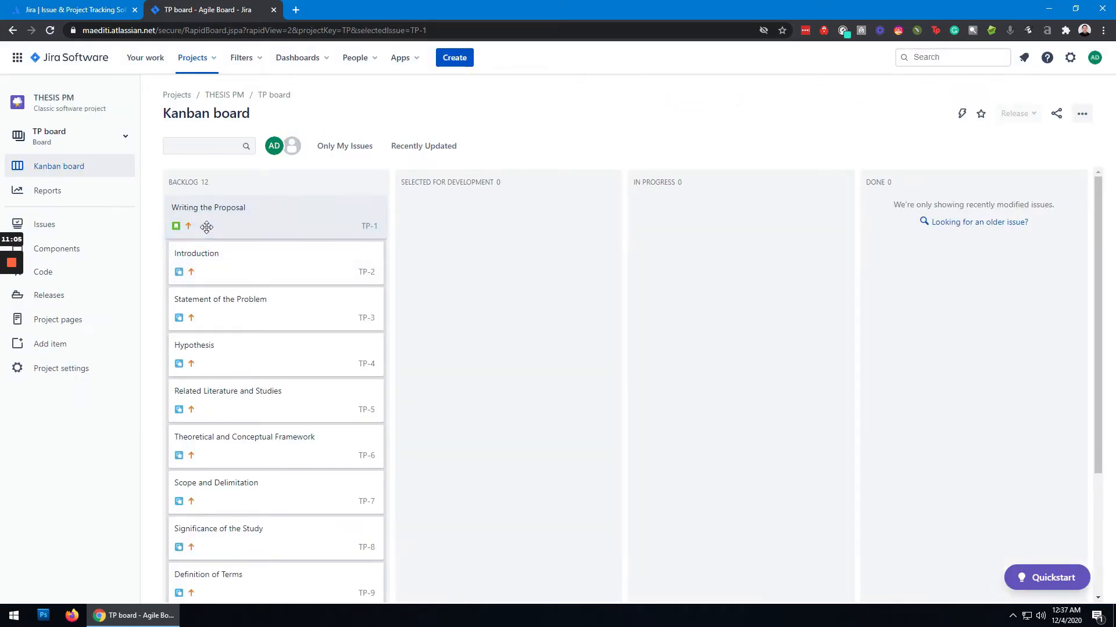
scroll(314, 290, down, 1)
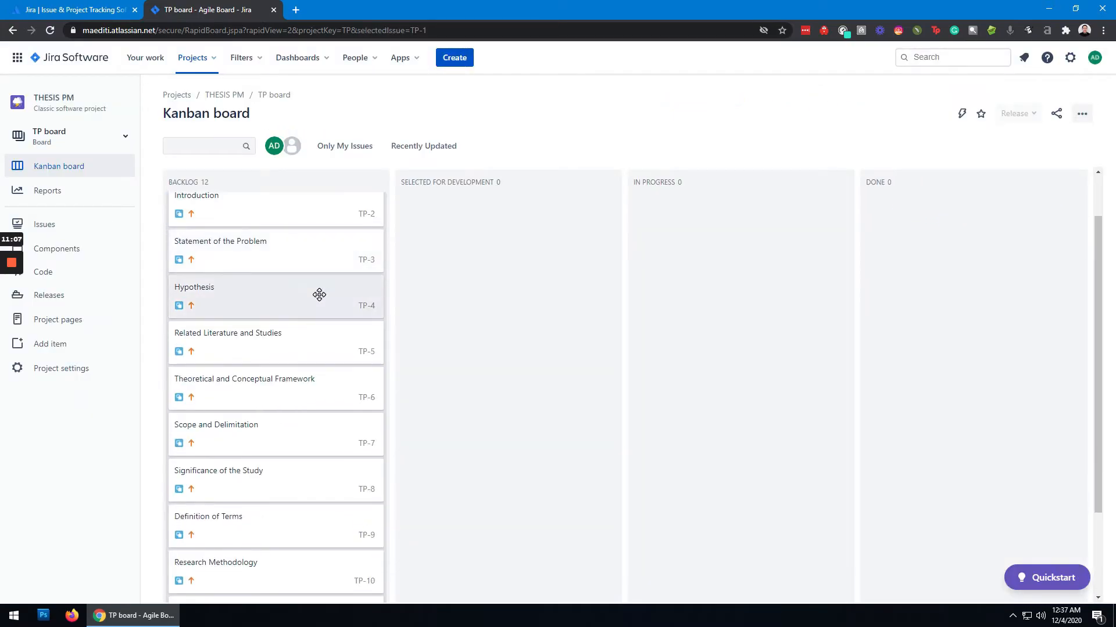
scroll(319, 295, up, 1)
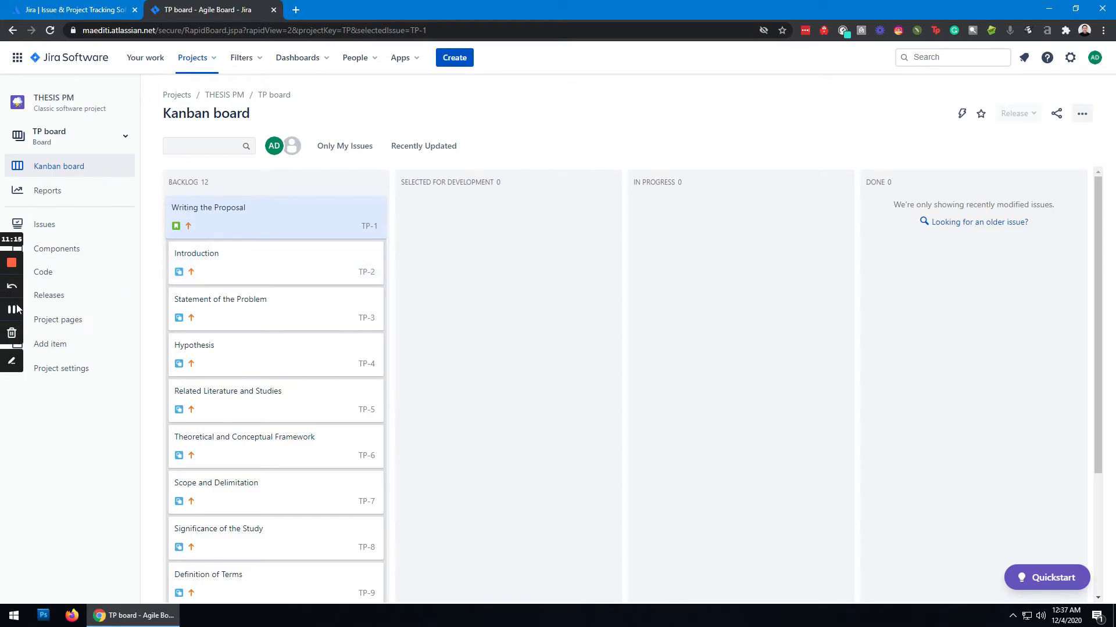
click(16, 310)
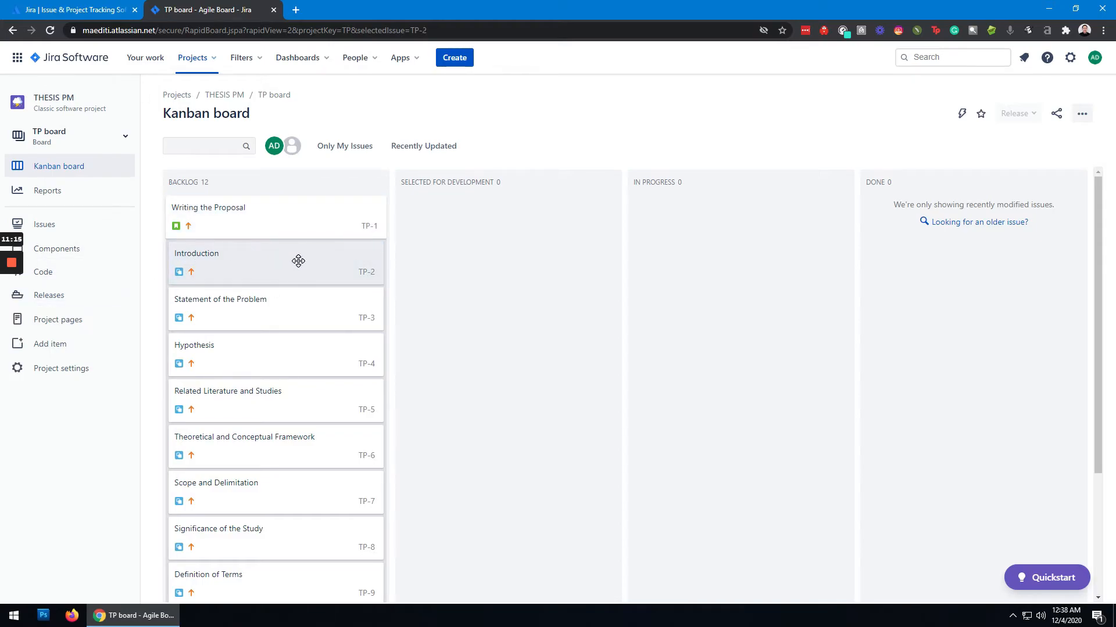
scroll(299, 269, down, 1)
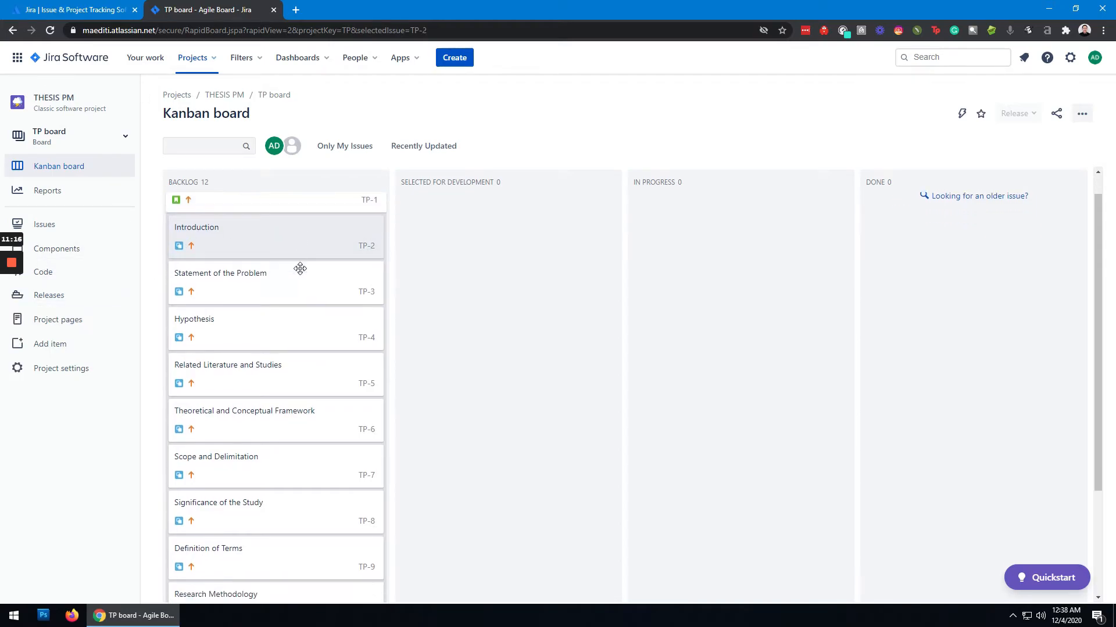
scroll(300, 268, down, 3)
scroll(300, 274, up, 3)
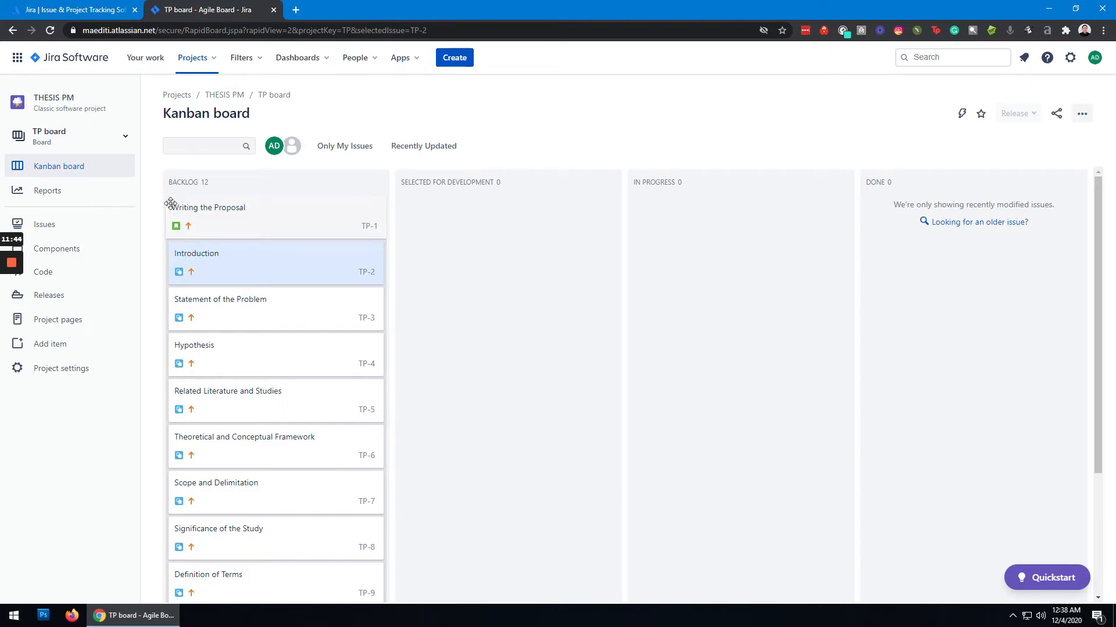
click(227, 244)
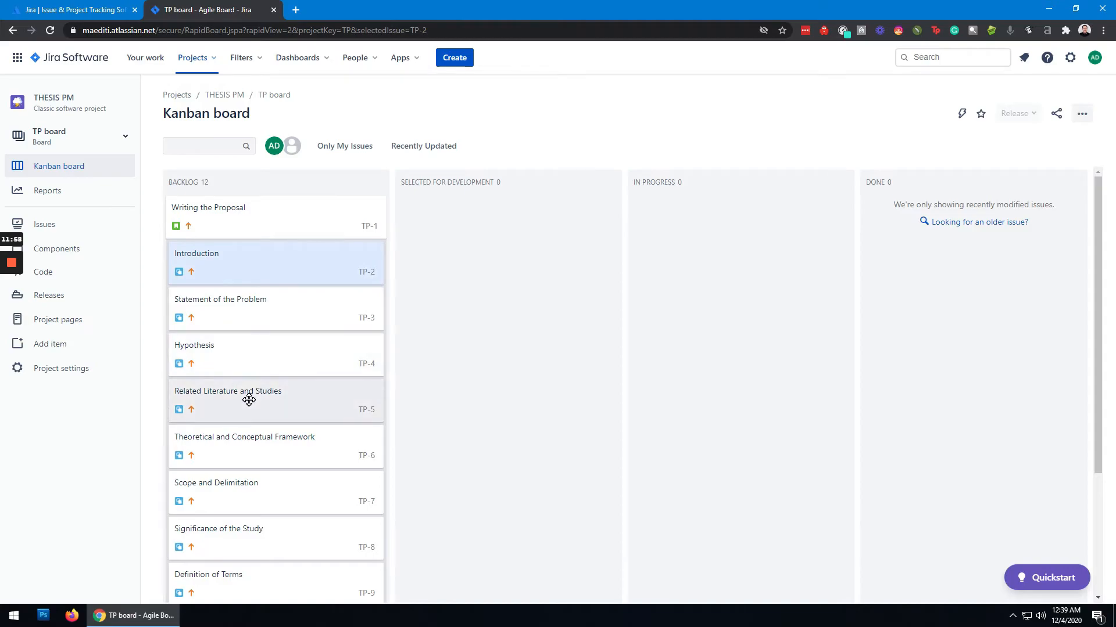
- Set the priority of the "Theoretical and Conceptual Framework" subtask to Highest and close its details
click(287, 450)
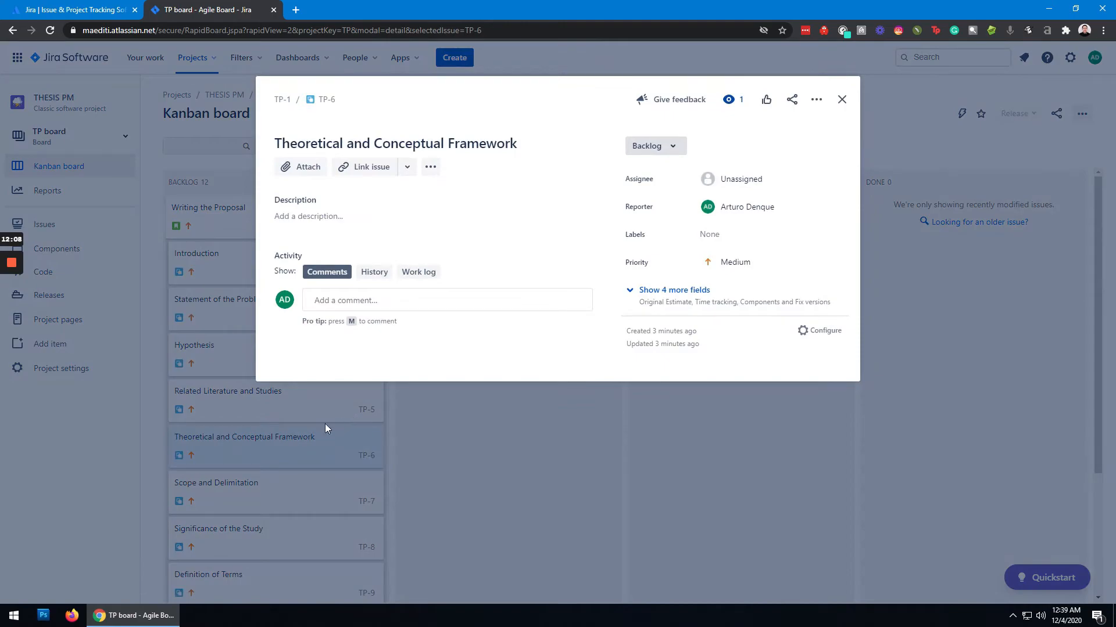
click(770, 271)
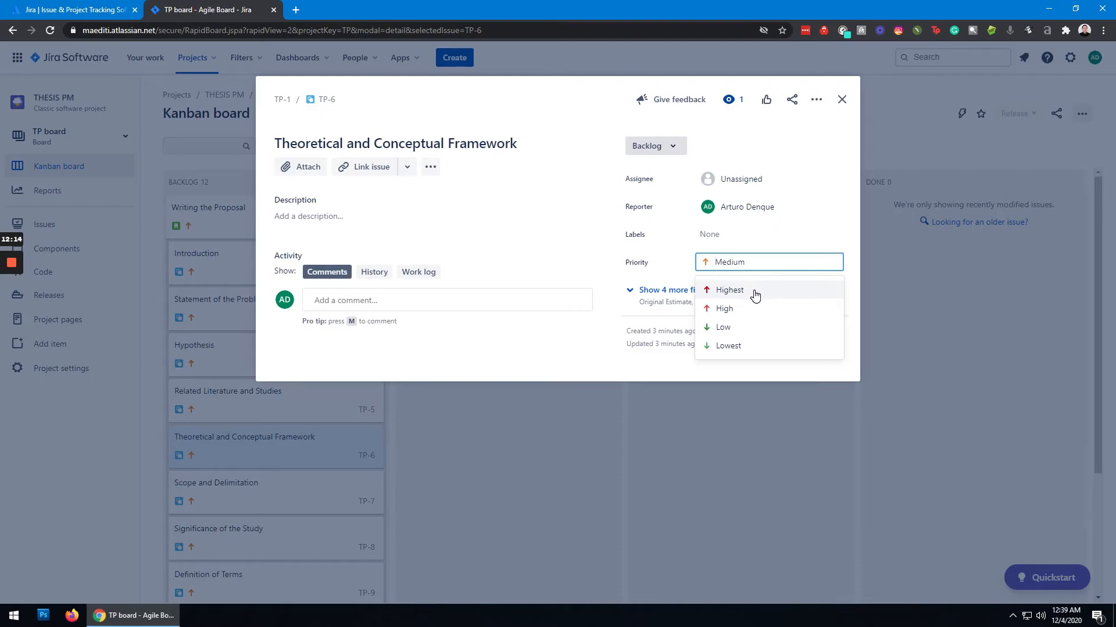
click(755, 294)
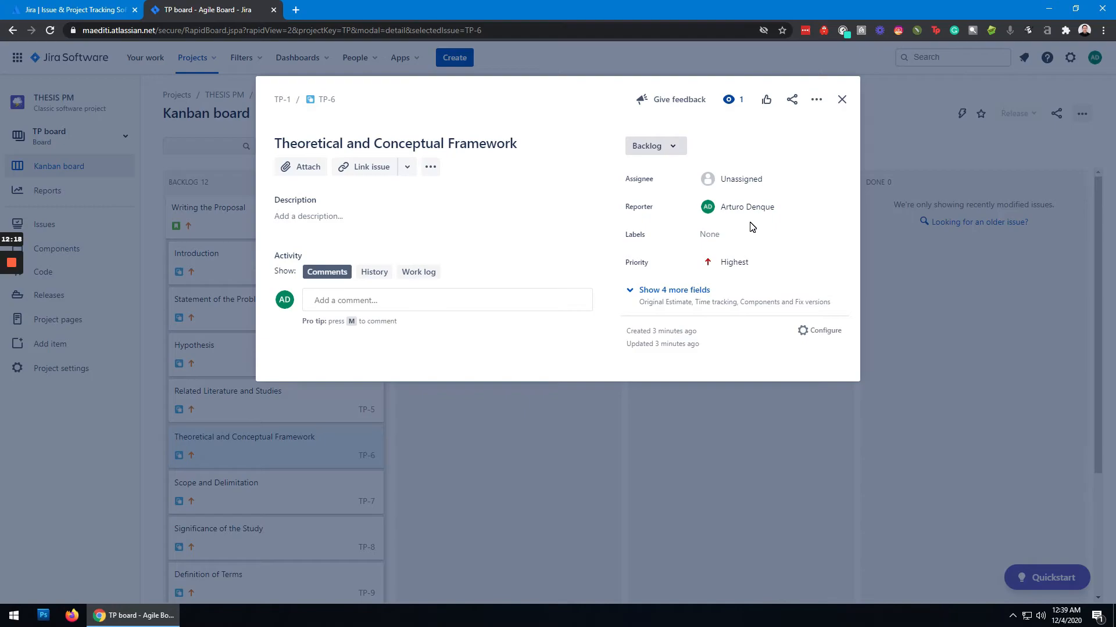
click(844, 101)
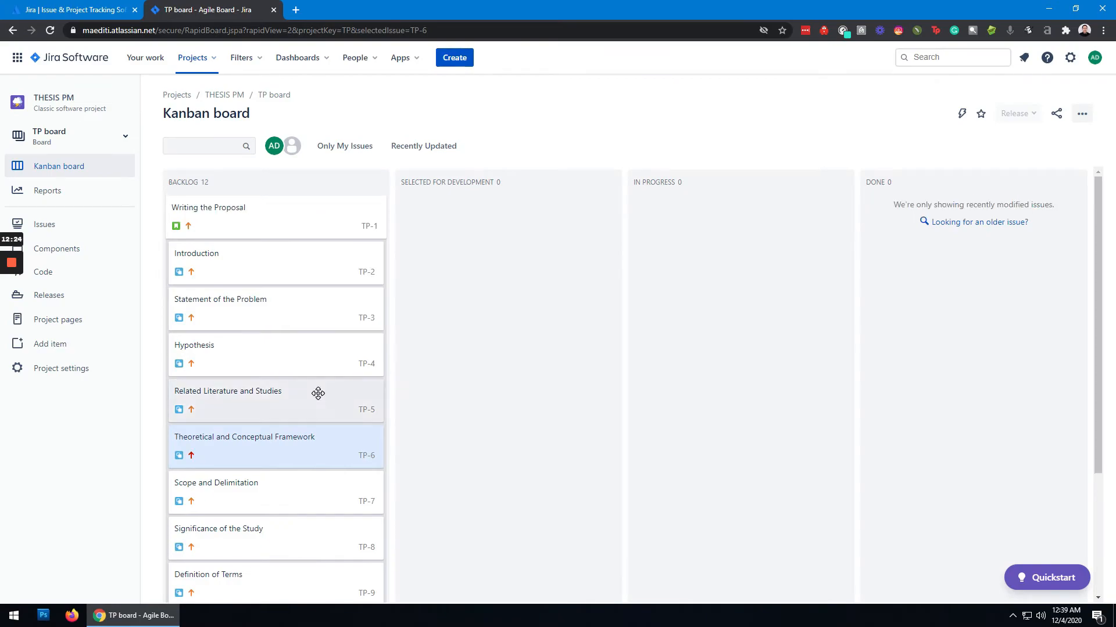
scroll(308, 392, down, 2)
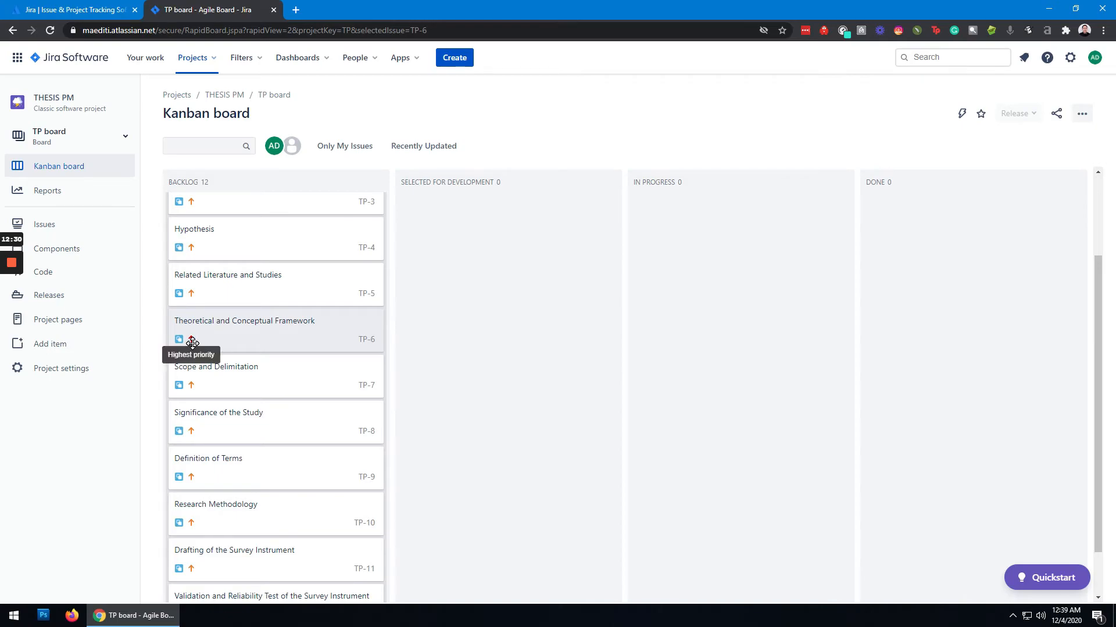
scroll(237, 366, up, 2)
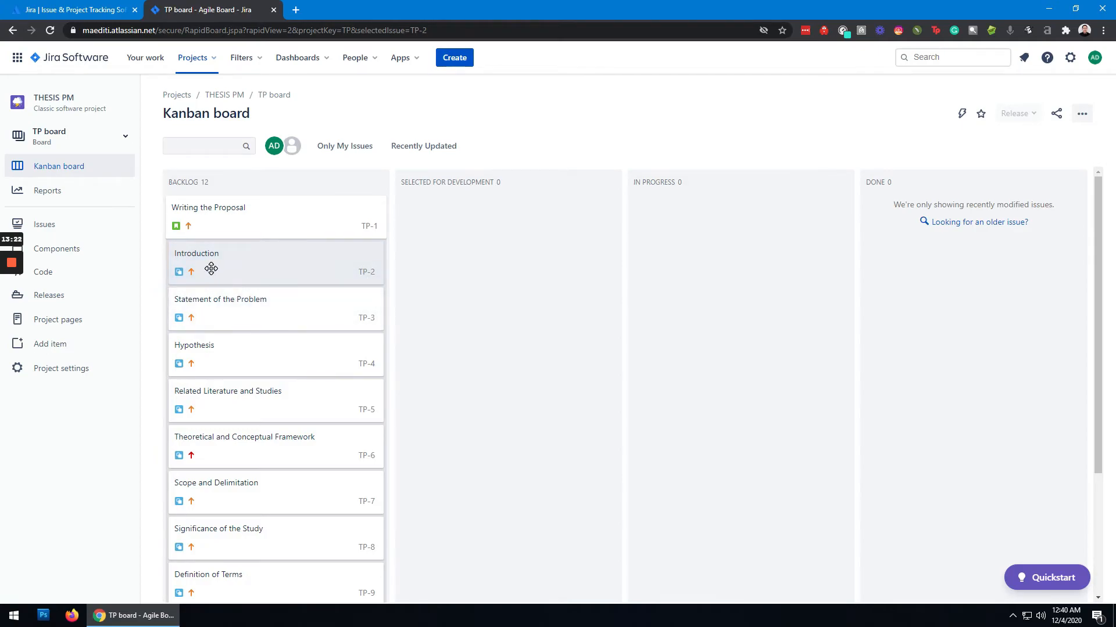
scroll(279, 360, down, 3)
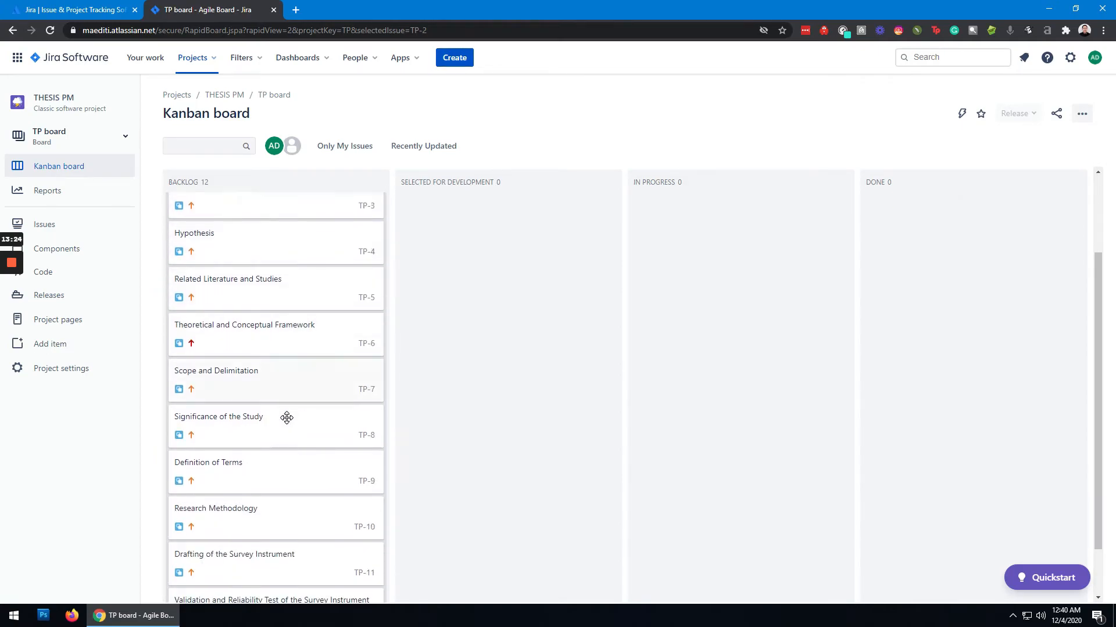
scroll(266, 418, up, 3)
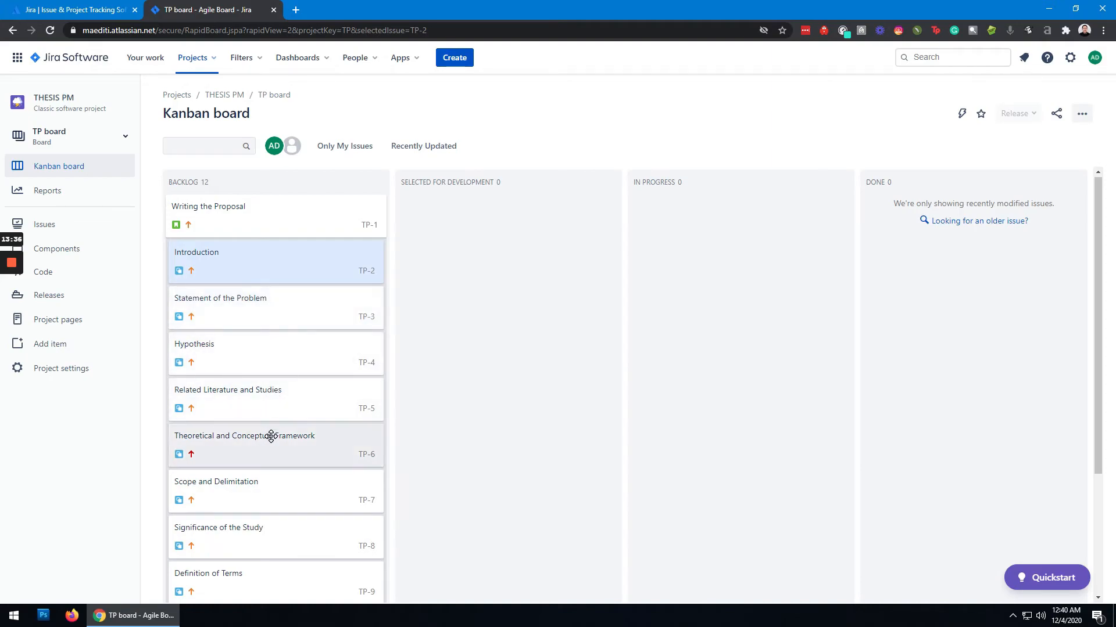
- Move the Theoretical and Conceptual Framework, Research Methodology, and Drafting of the Survey Instrument subtasks from Backlog to Selected for Development
drag(270, 435, 462, 272)
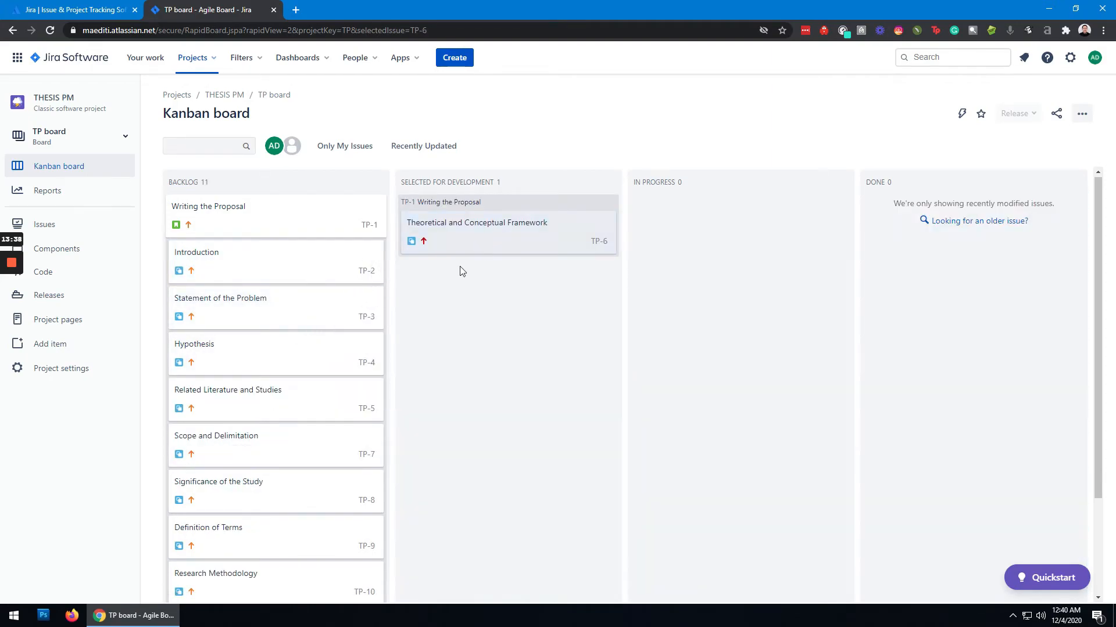
scroll(286, 490, down, 2)
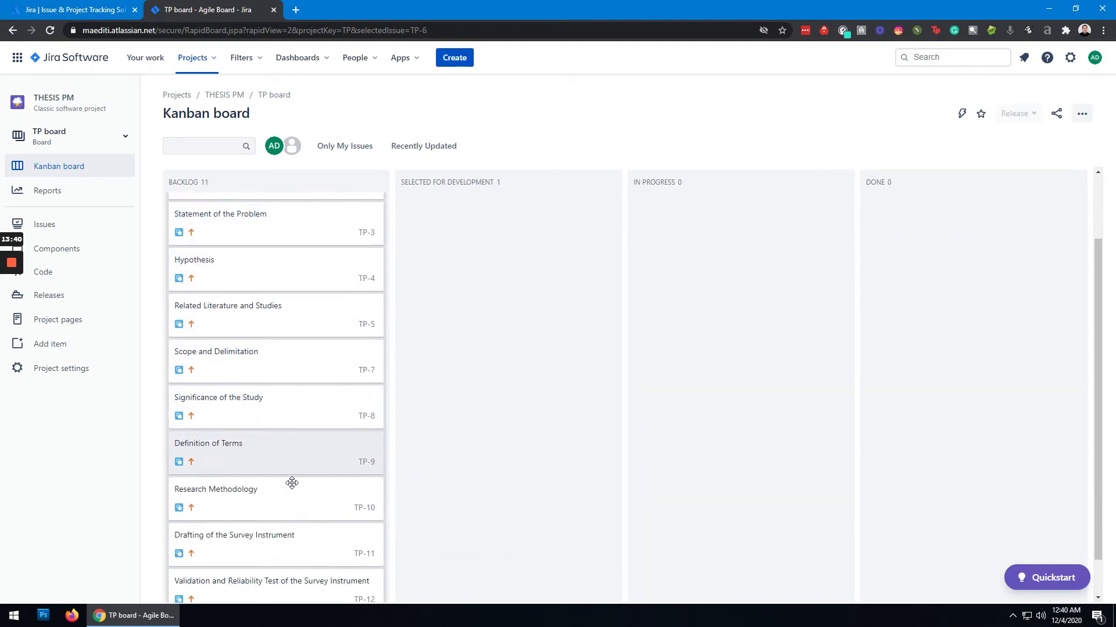
drag(299, 474, 483, 321)
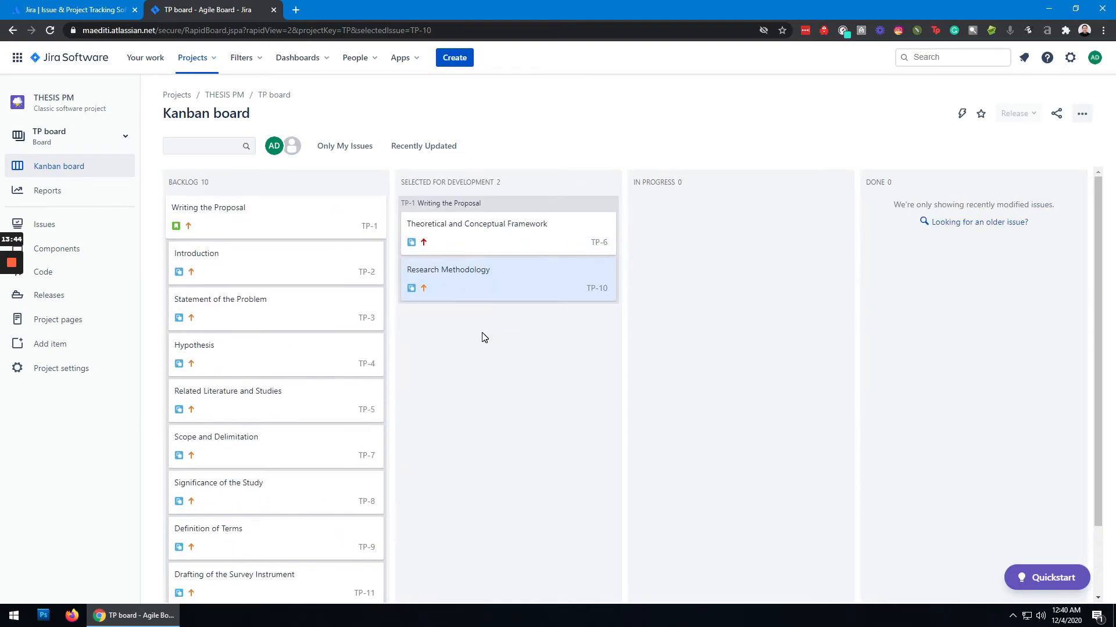
scroll(306, 422, down, 2)
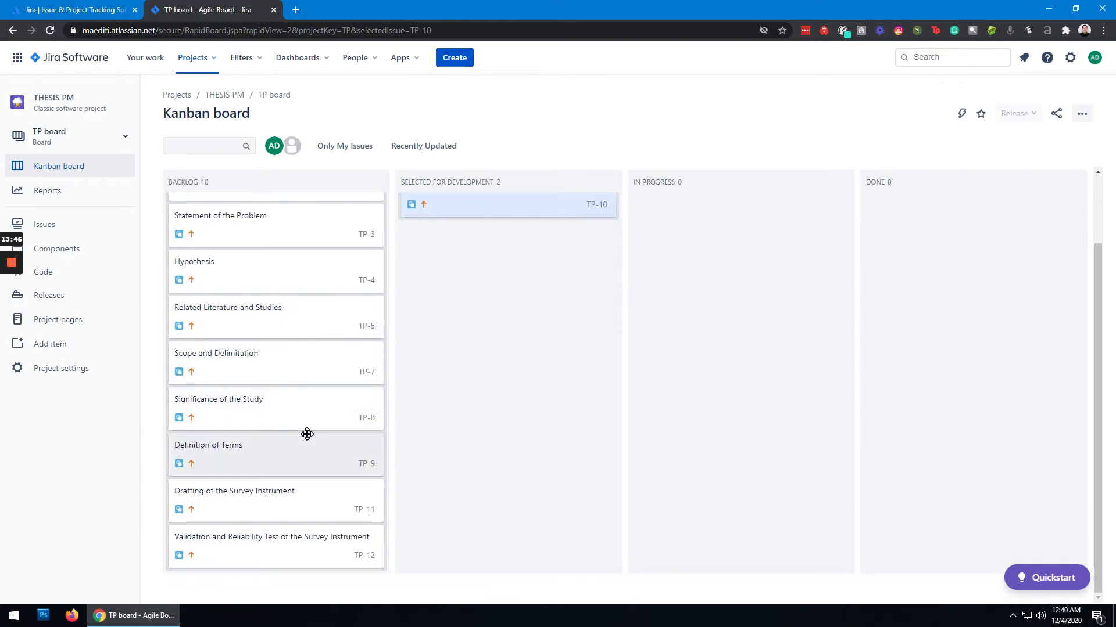
drag(263, 498, 506, 294)
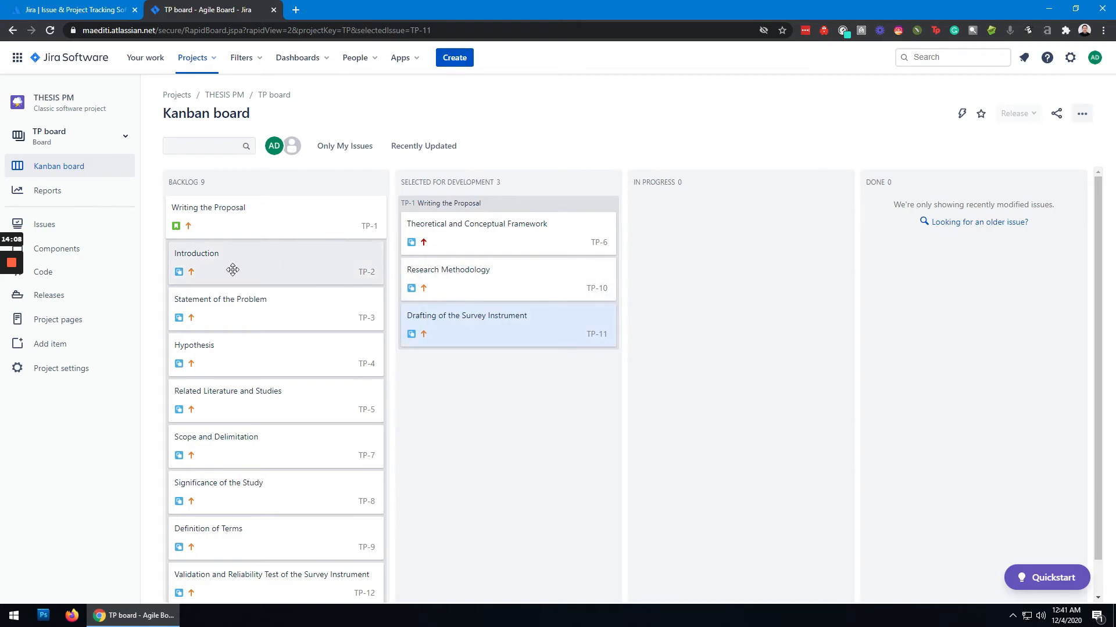
- Move the Introduction subtask from Backlog through In Progress to Done
drag(319, 259, 674, 249)
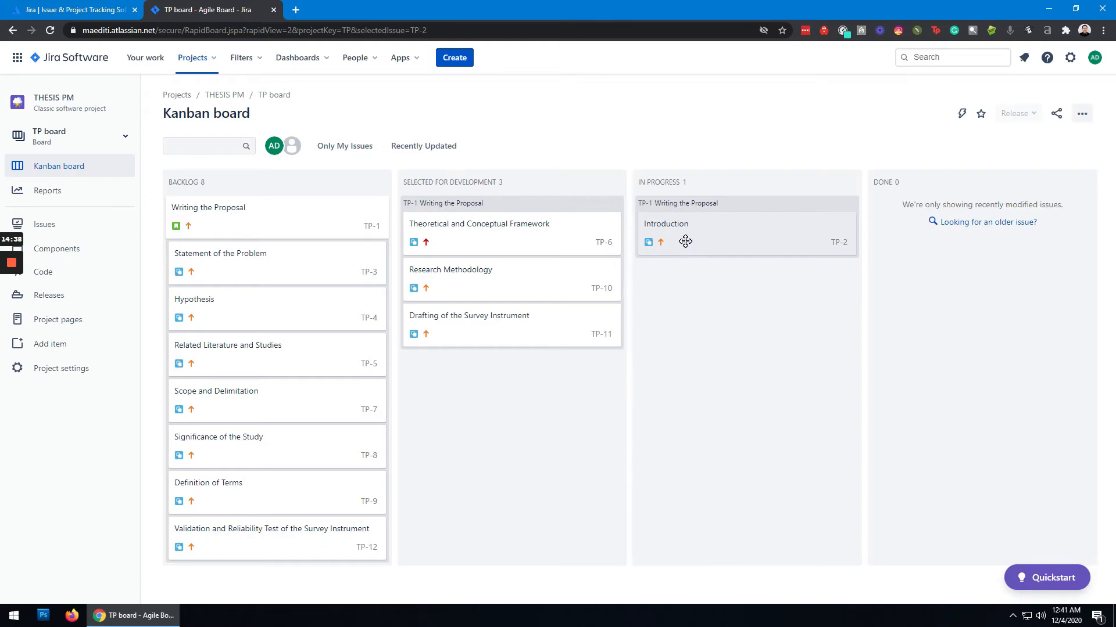
drag(686, 242, 926, 242)
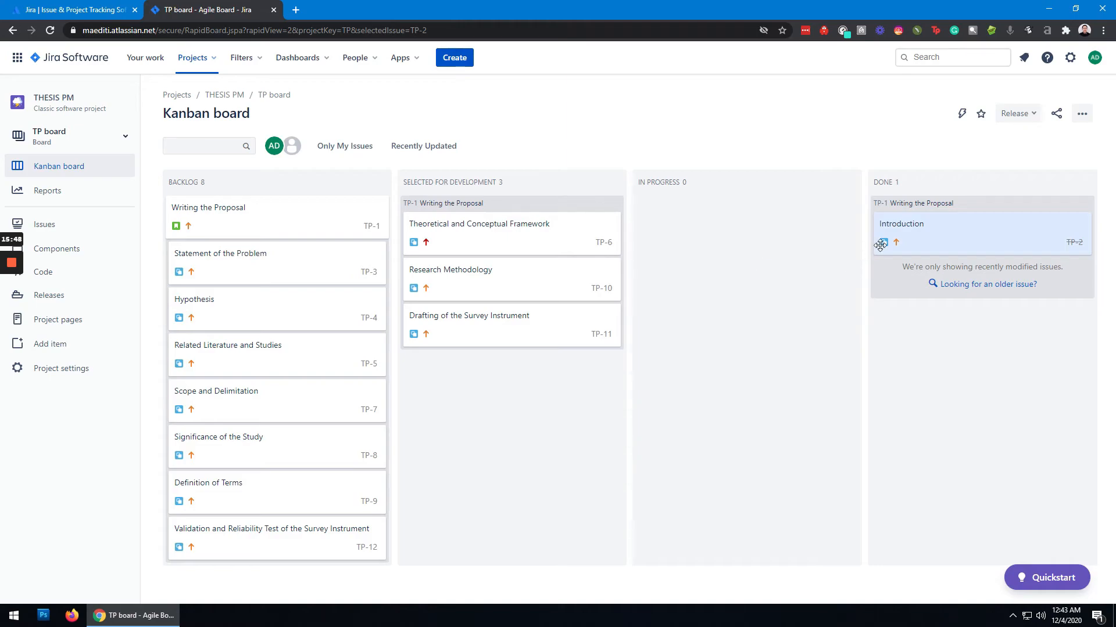
- Assign the "Statement of the Problem" subtask to yourself and close its details
click(289, 256)
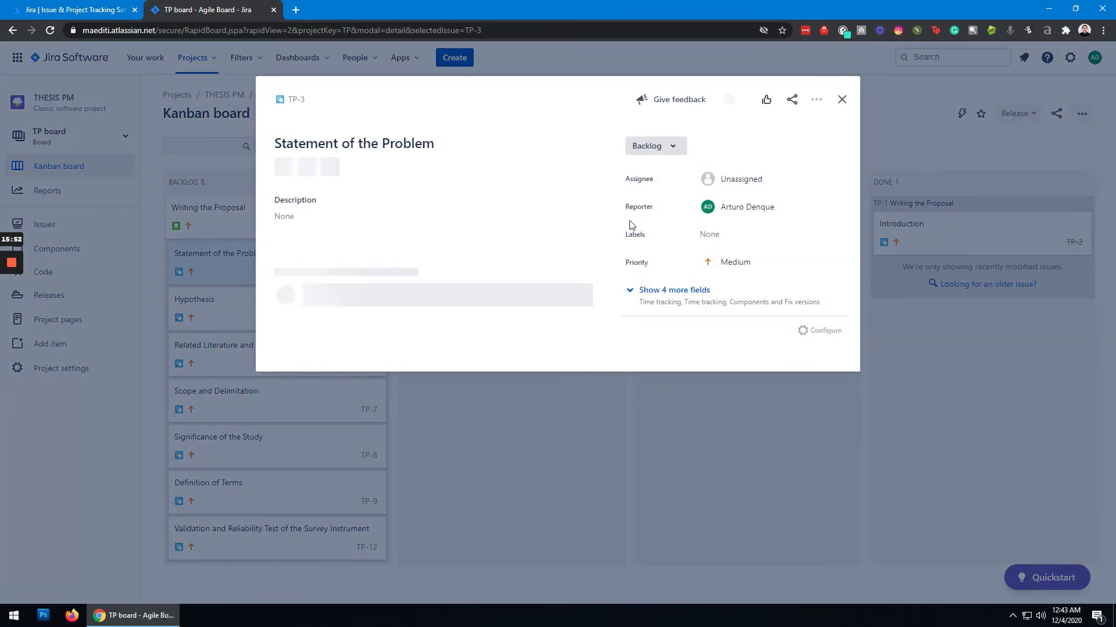
click(775, 183)
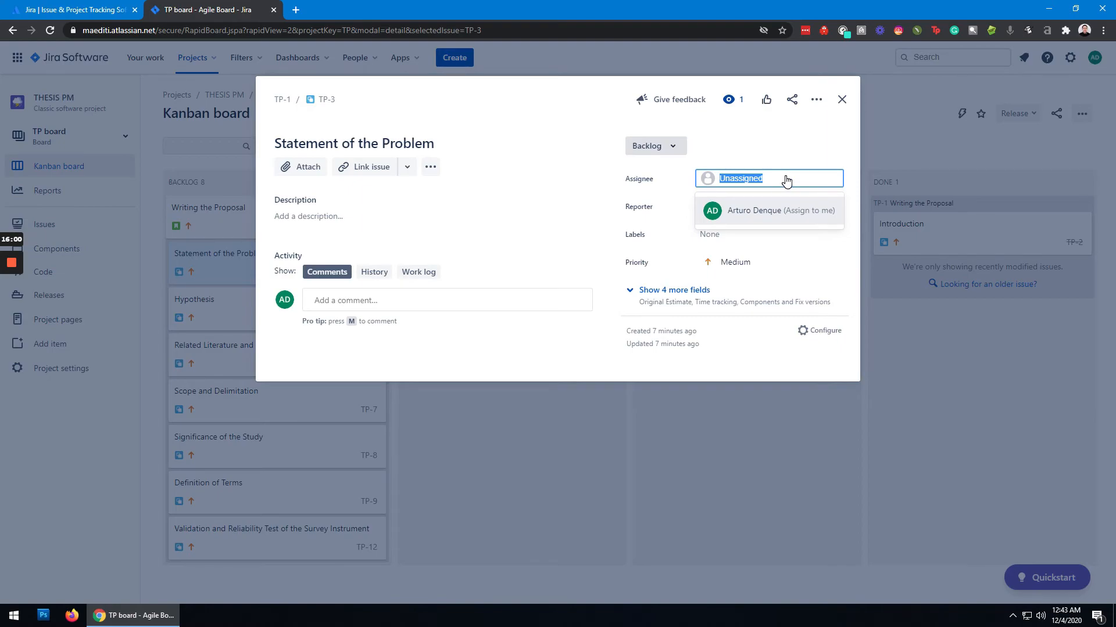
click(777, 212)
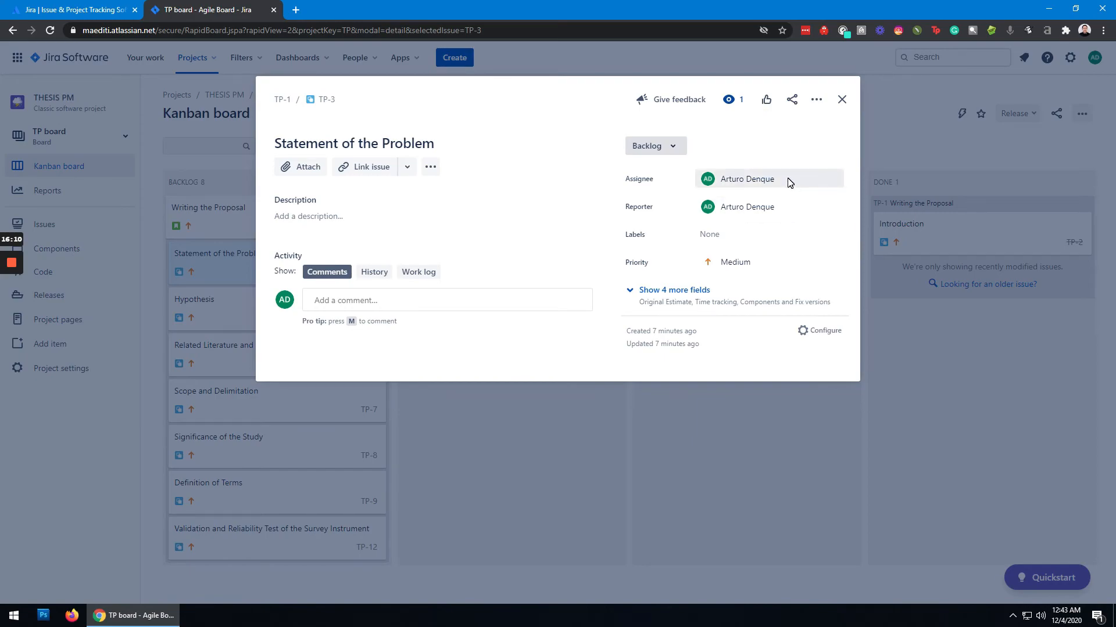
click(842, 99)
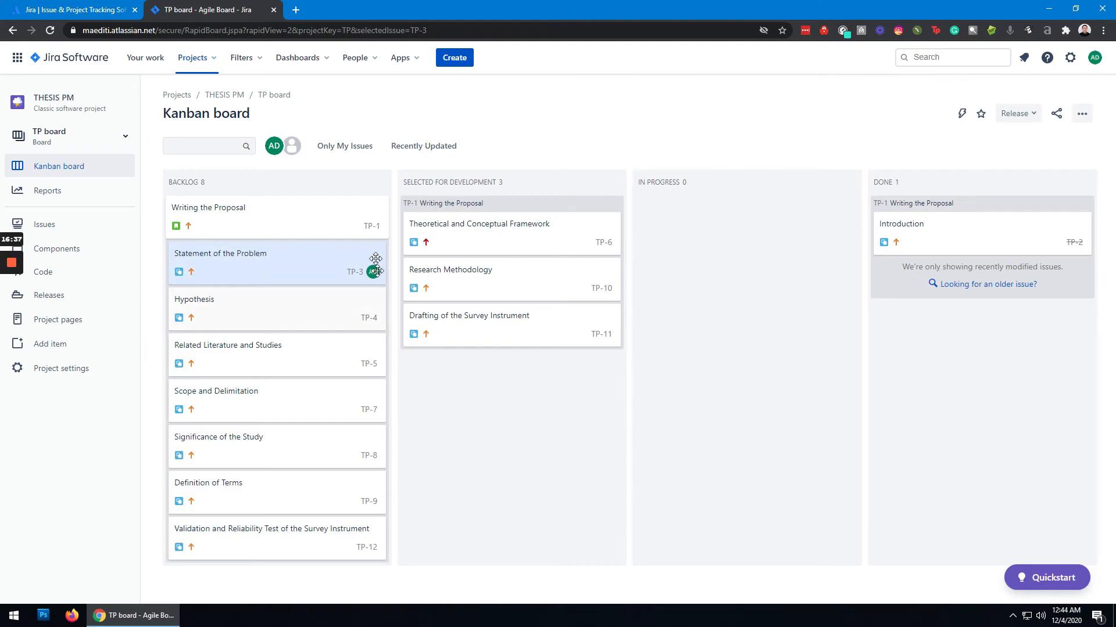
- Filter the Kanban board to show only your own issues, and clear the filter after viewing them
click(344, 149)
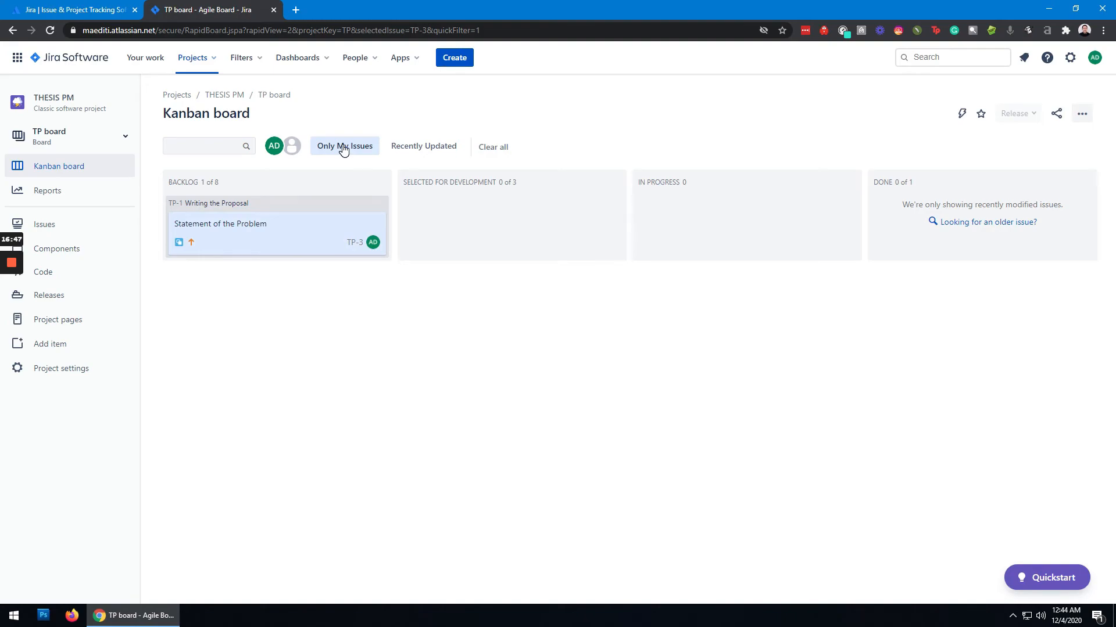
click(500, 153)
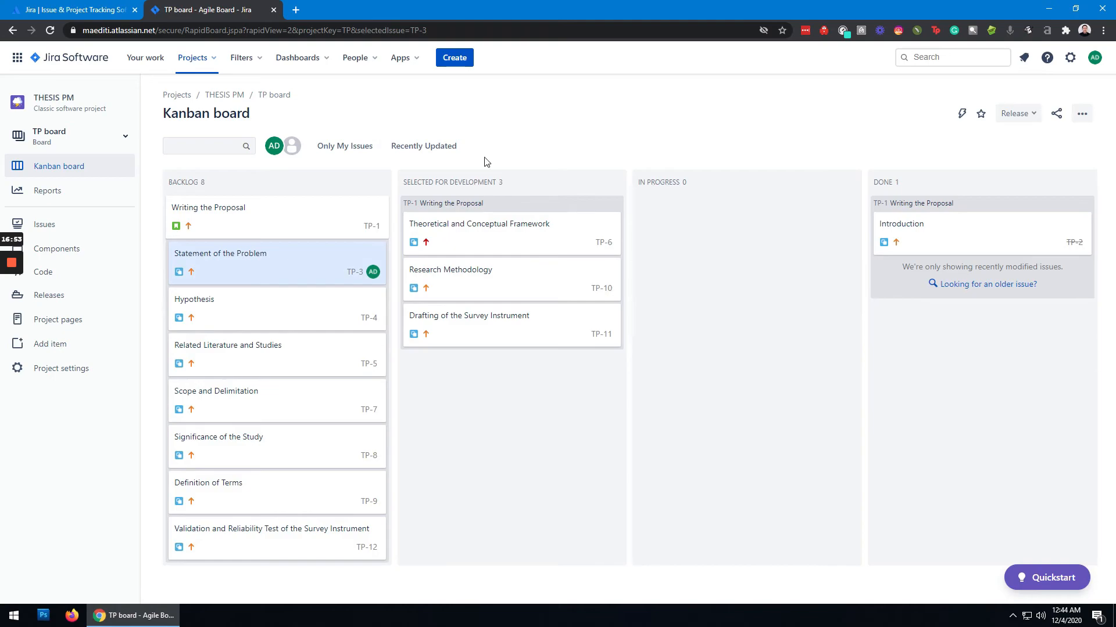